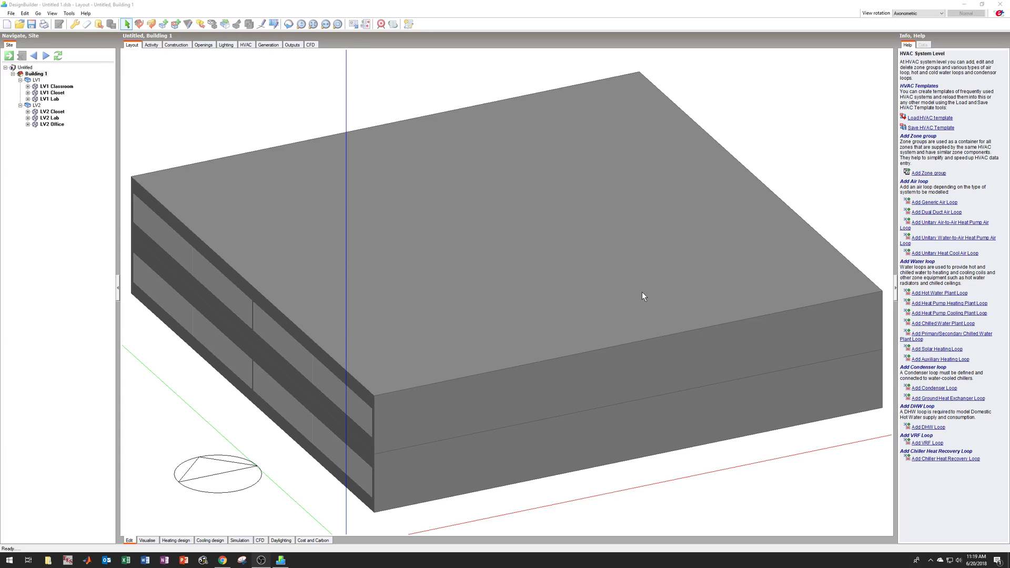
# Switch the building's HVAC model option from Simple to Detailed and apply it.
pyautogui.click(72, 27)
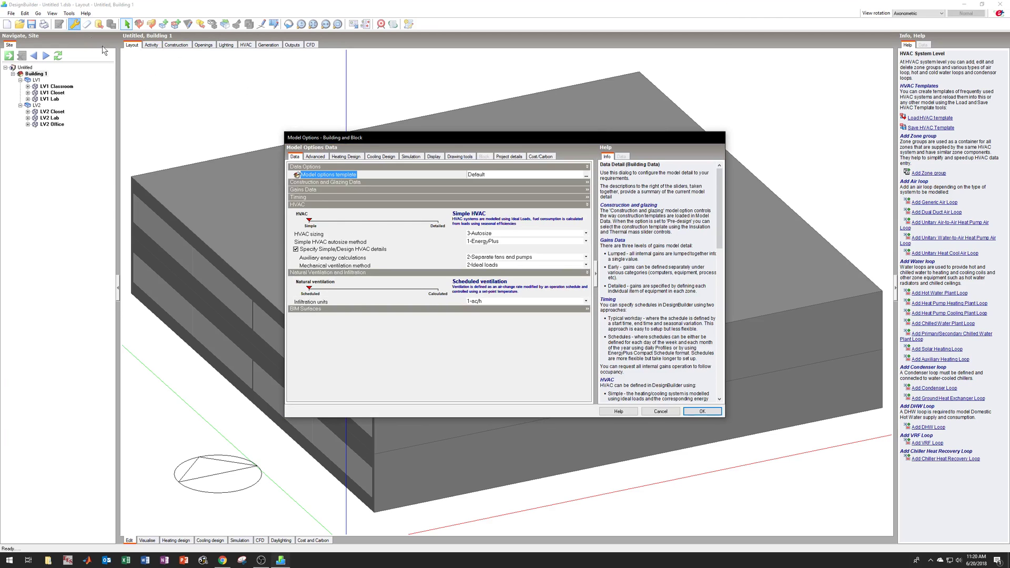
pyautogui.moveTo(310, 221); pyautogui.dragTo(438, 221)
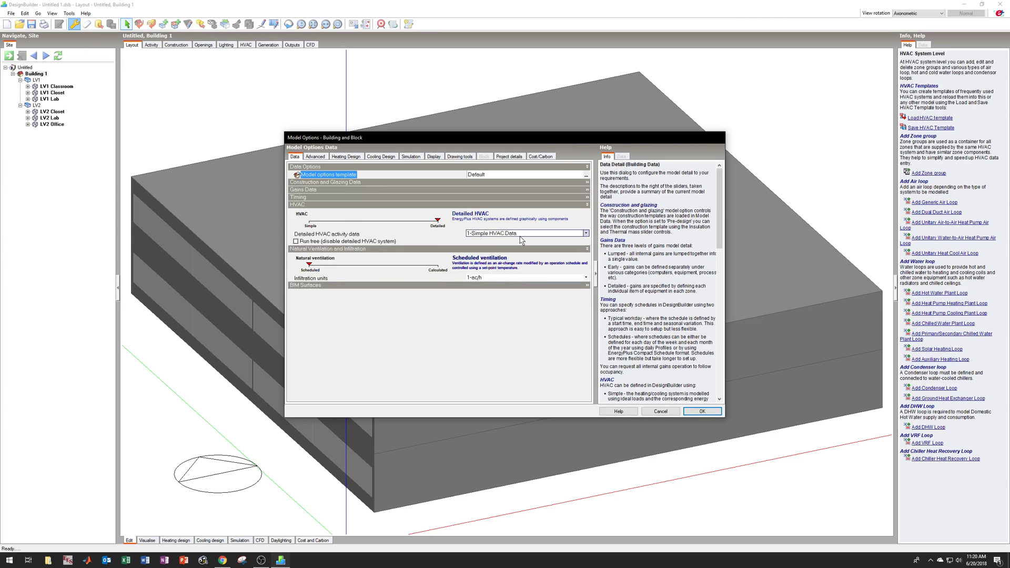
pyautogui.click(711, 413)
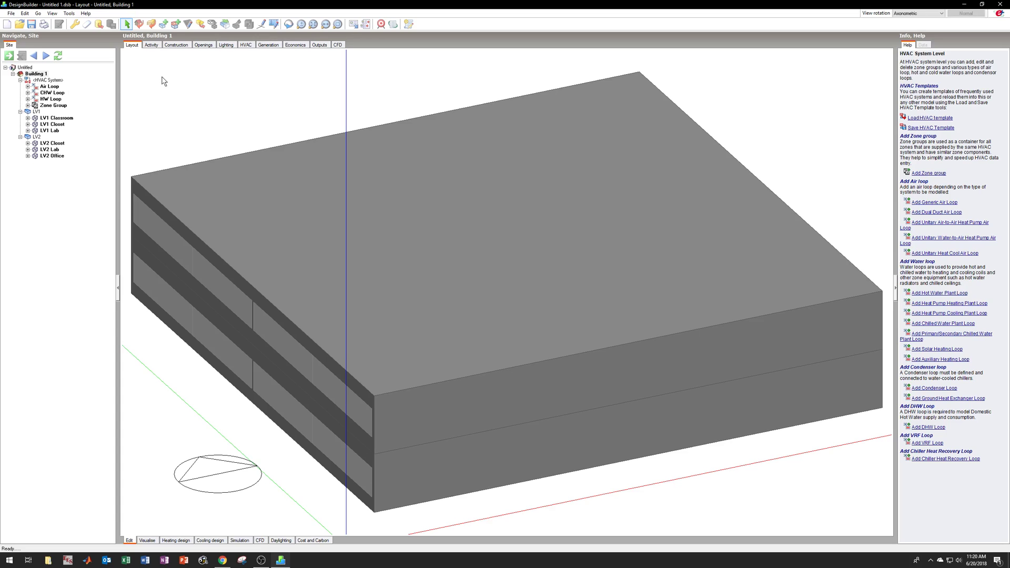
# Start loading an HVAC template for the building's HVAC system and choose the VAV Reheat, Air-cooled Chiller template.
pyautogui.click(54, 80)
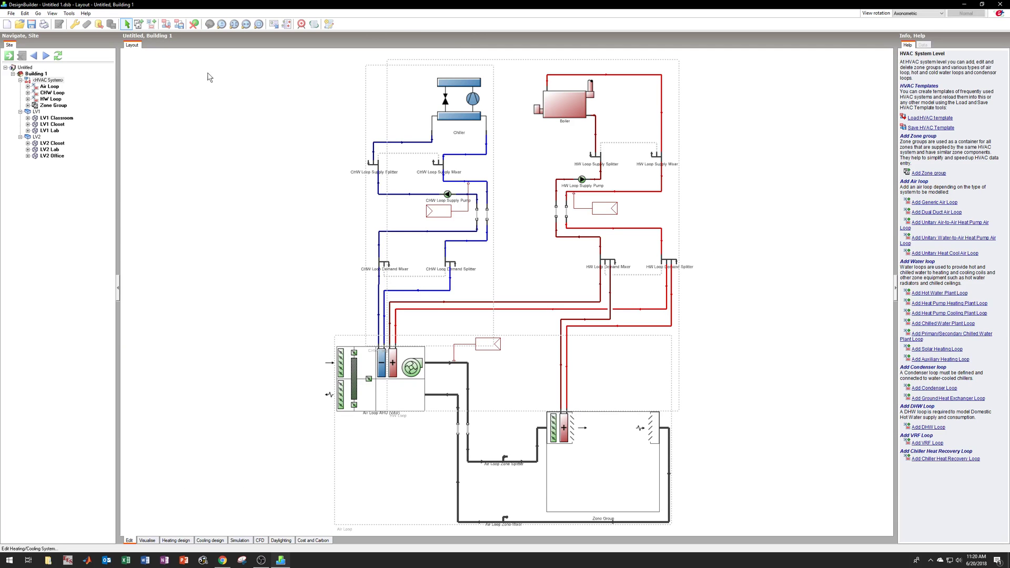
pyautogui.click(166, 25)
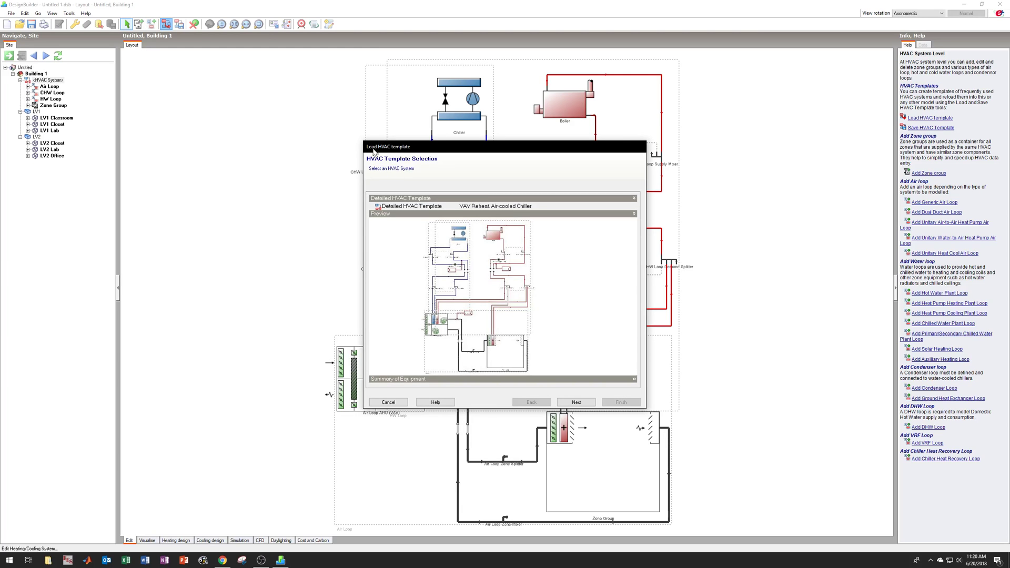
pyautogui.click(632, 206)
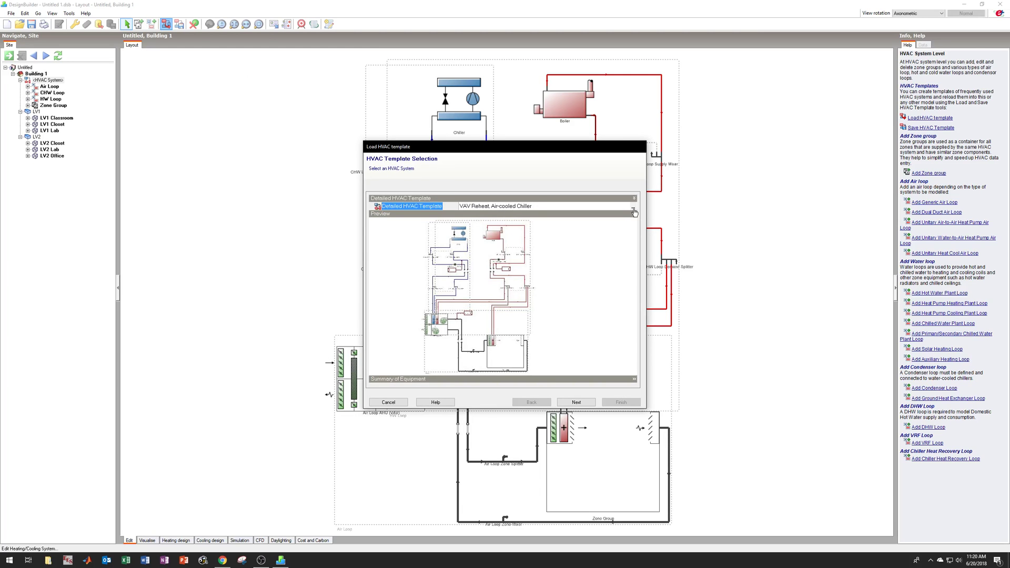
pyautogui.click(634, 207)
pyautogui.scroll(-4, 434, 262)
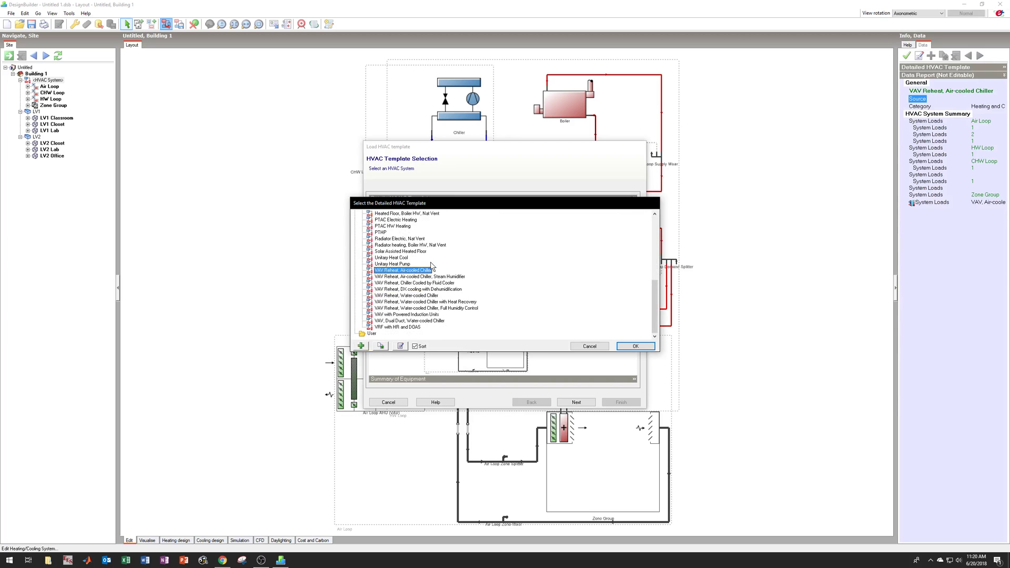
pyautogui.click(634, 347)
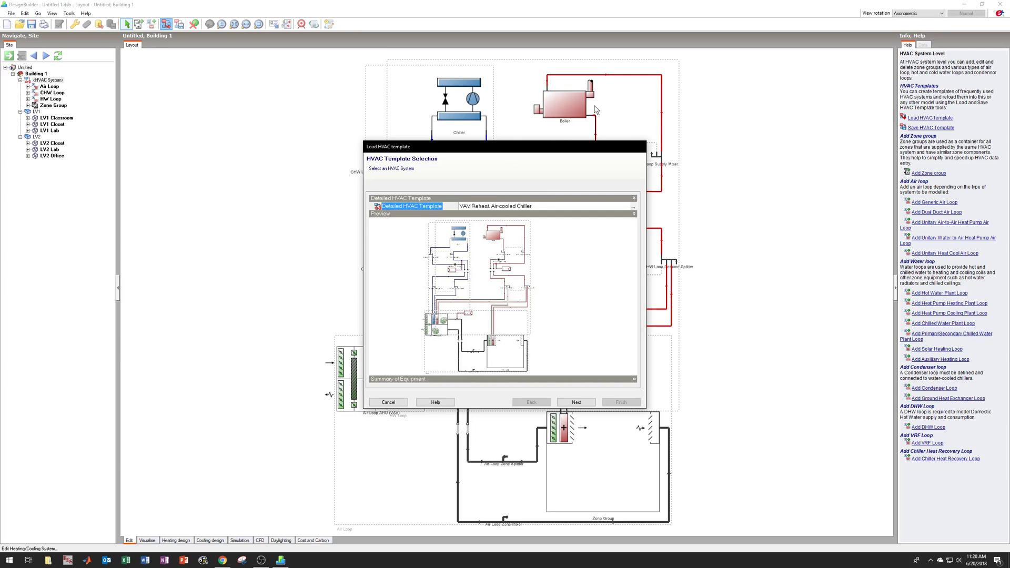
# Complete the template setup with all LV1 and LV2 zones and the default settings, overwriting the existing HVAC system.
pyautogui.click(576, 403)
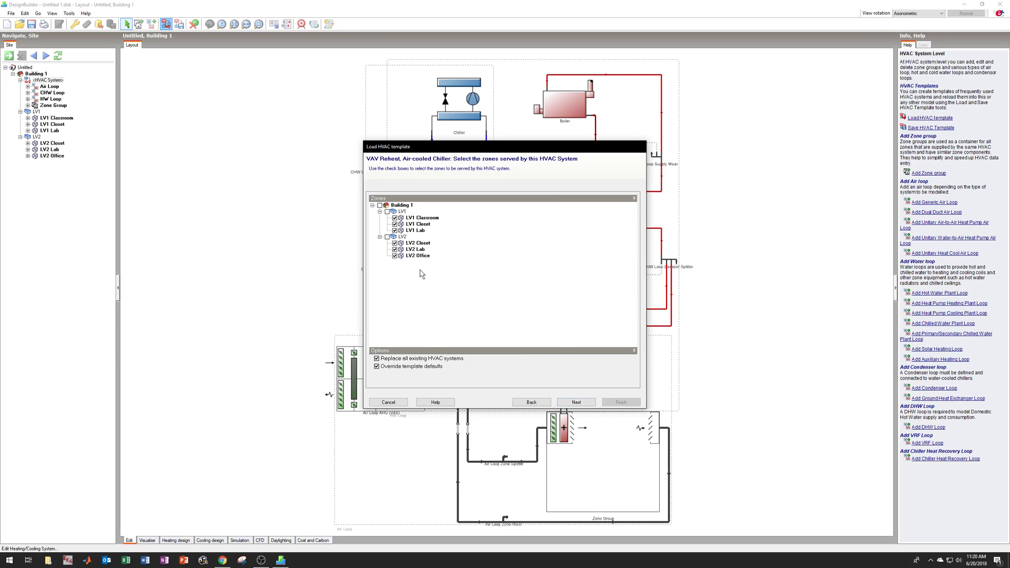
pyautogui.click(587, 404)
pyautogui.click(587, 405)
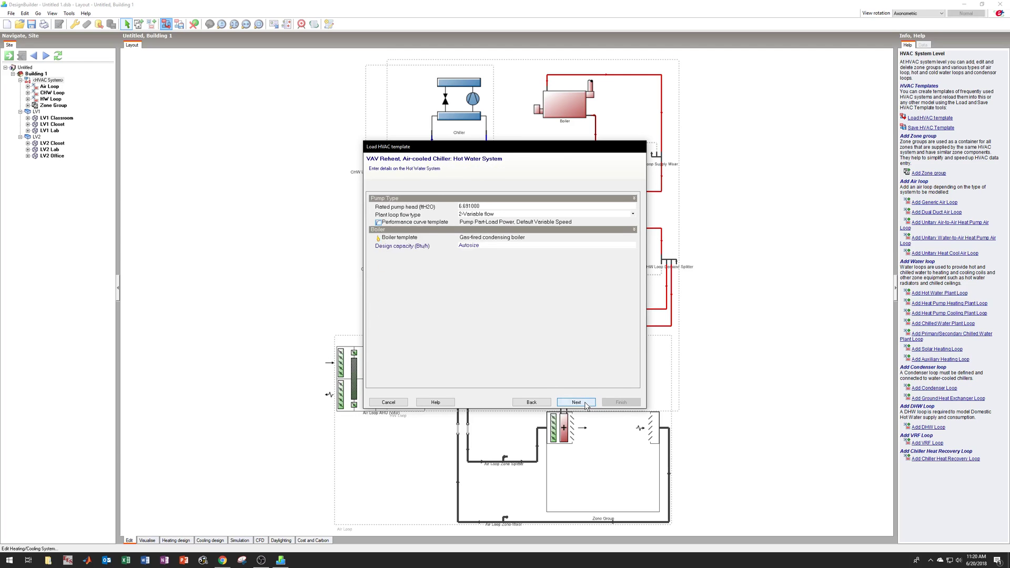
pyautogui.click(587, 404)
pyautogui.click(621, 402)
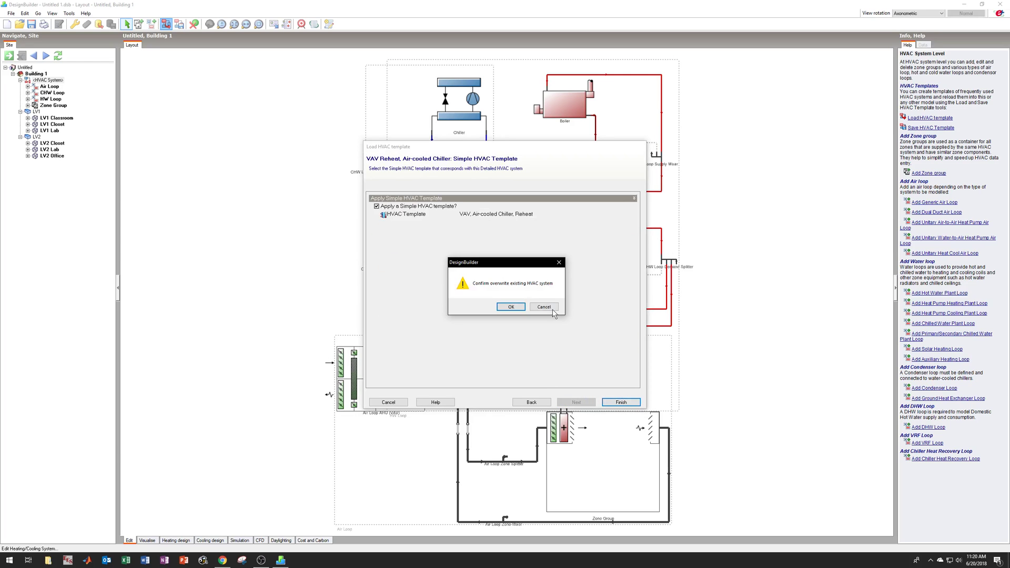
pyautogui.click(510, 310)
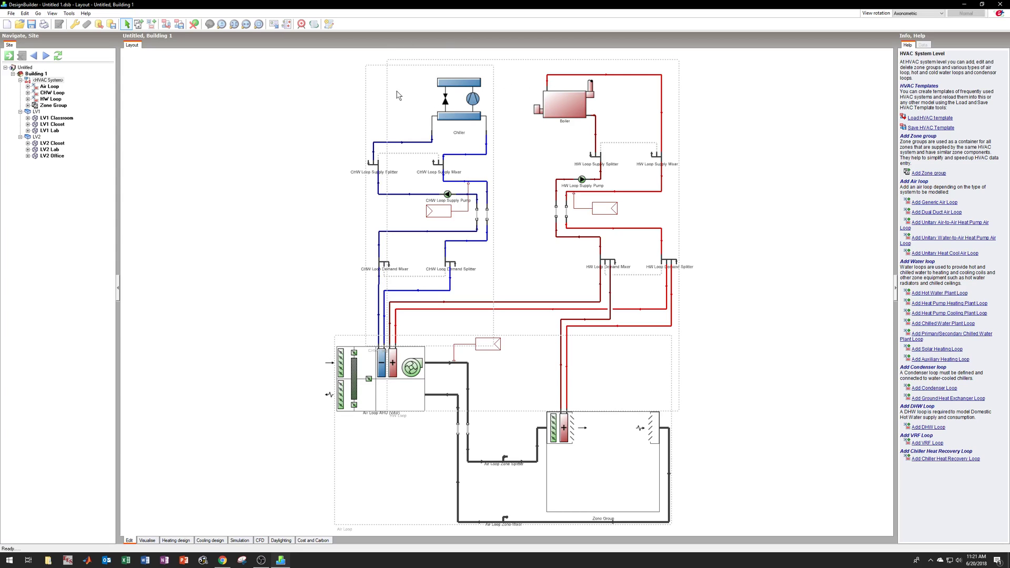
# Delete the chiller from the CHW loop supply side.
pyautogui.click(443, 87)
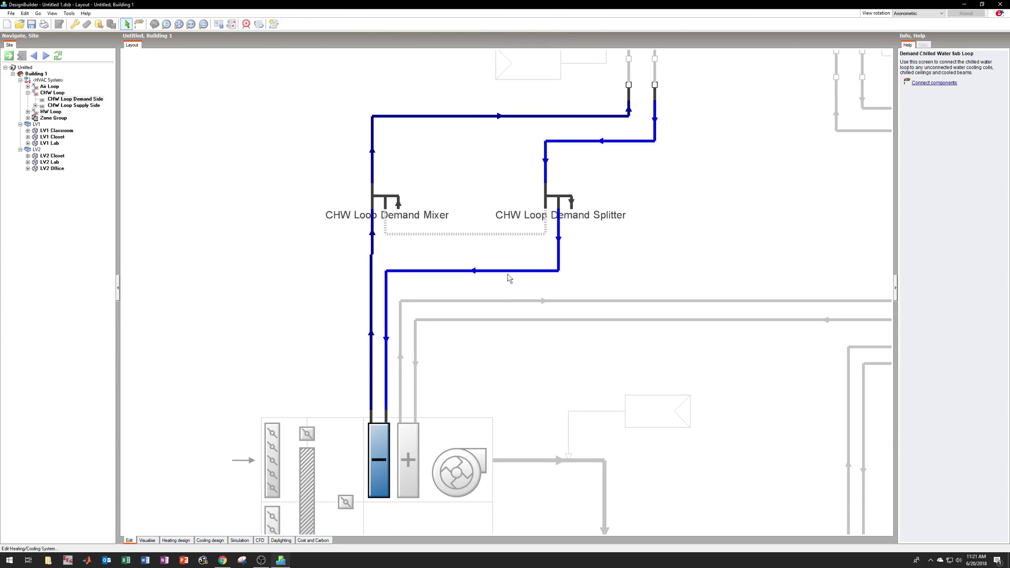
pyautogui.click(55, 107)
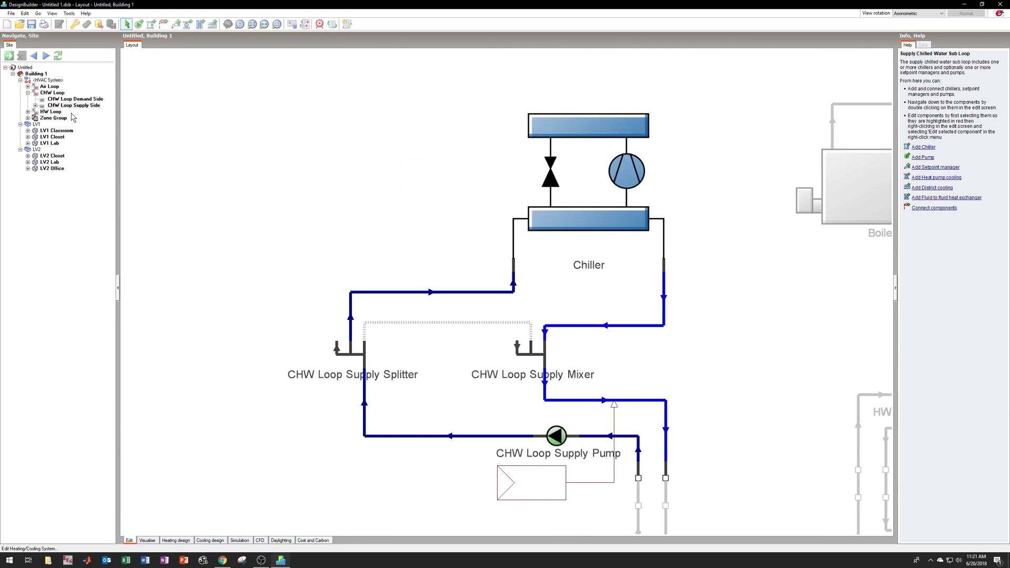
pyautogui.click(568, 120)
pyautogui.click(252, 24)
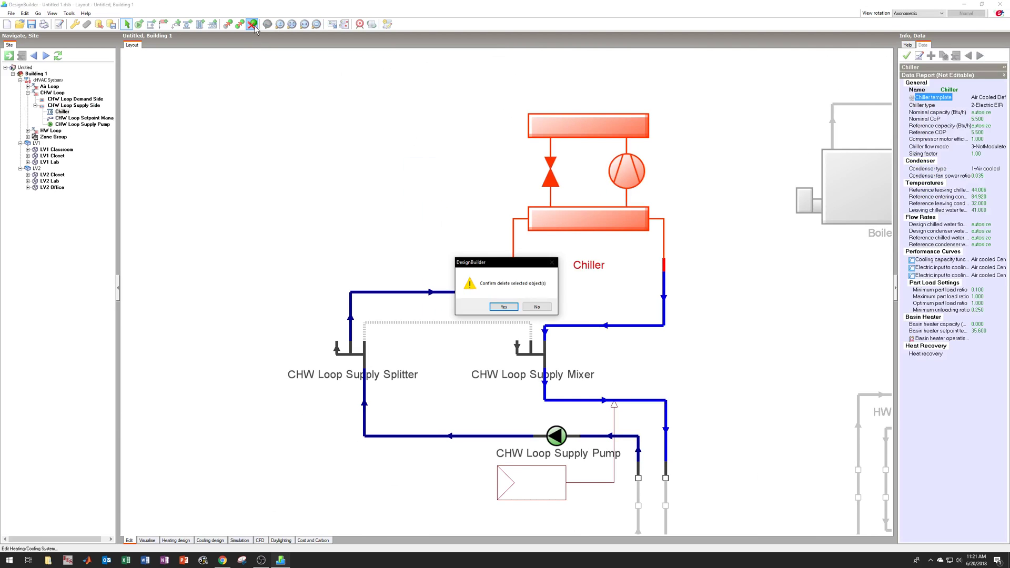
pyautogui.click(500, 307)
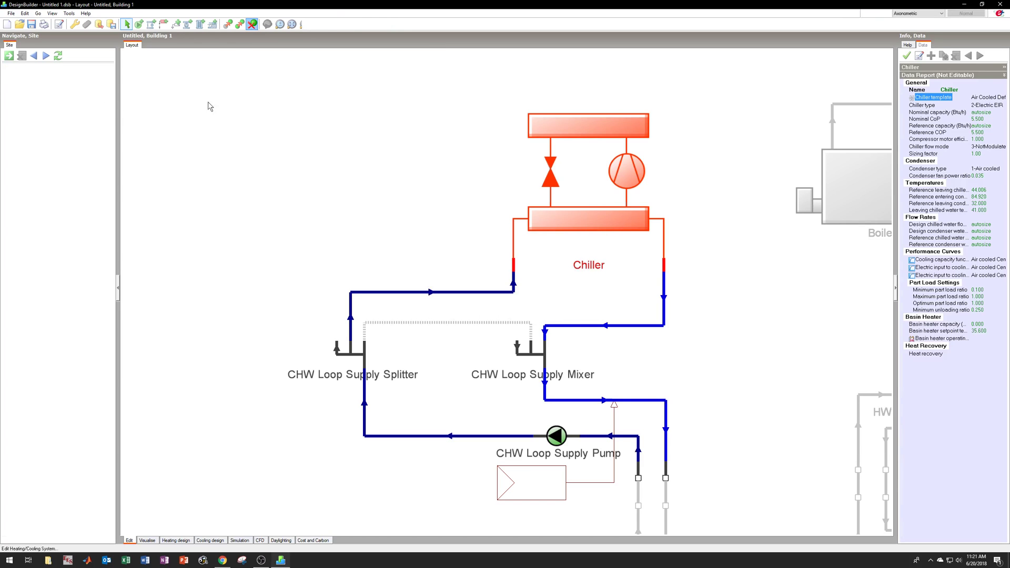
# Add a District Cooling component to the CHW loop supply side and connect it to the supply splitter and supply mixer.
pyautogui.click(212, 25)
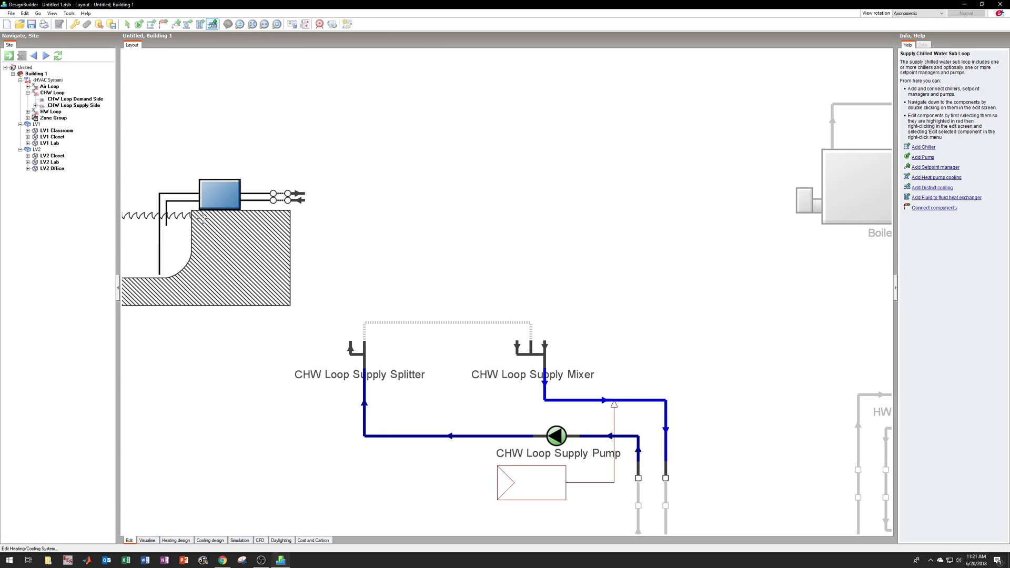
pyautogui.click(205, 190)
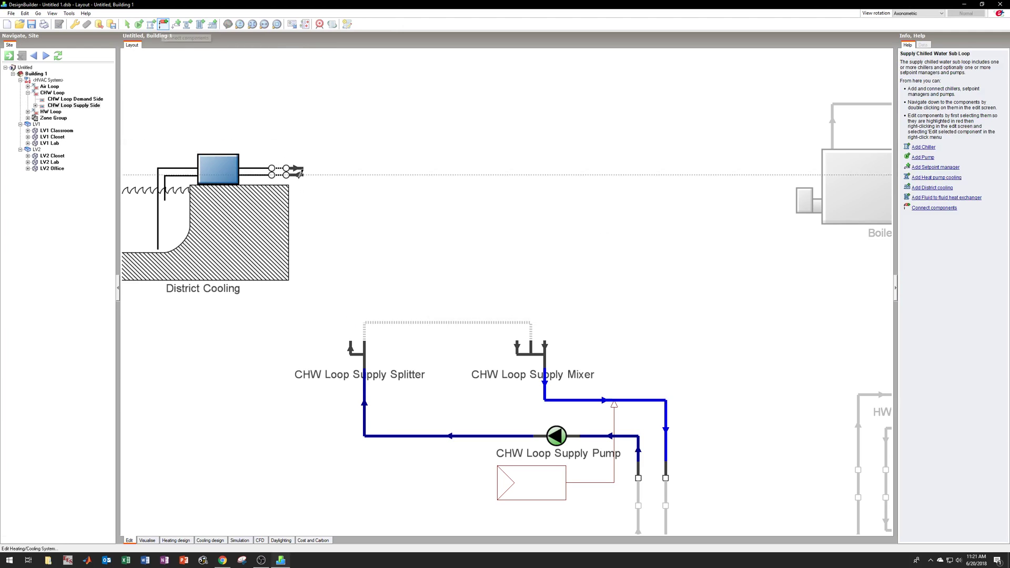
pyautogui.click(303, 175)
pyautogui.click(351, 175)
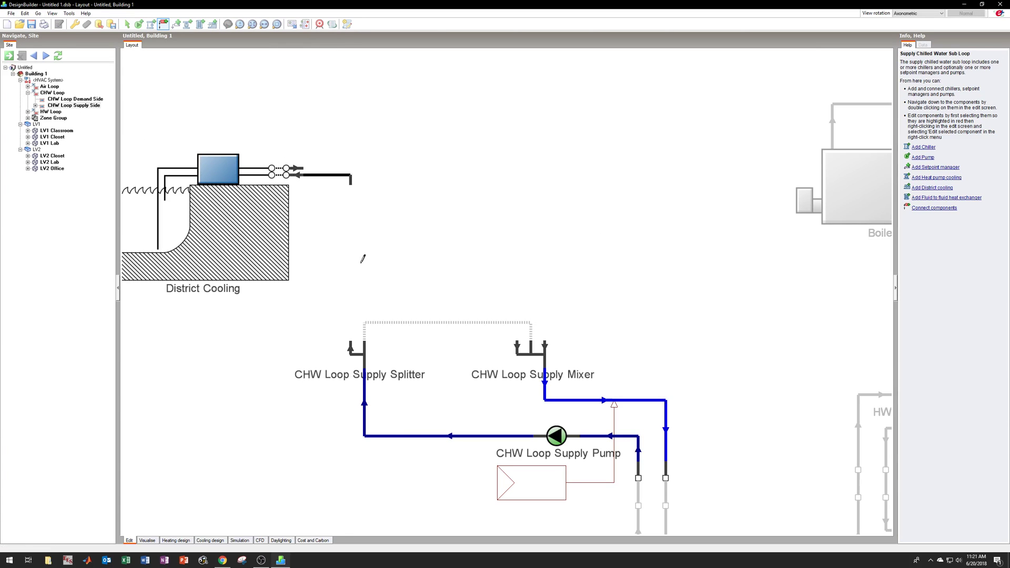
pyautogui.click(351, 340)
pyautogui.click(298, 168)
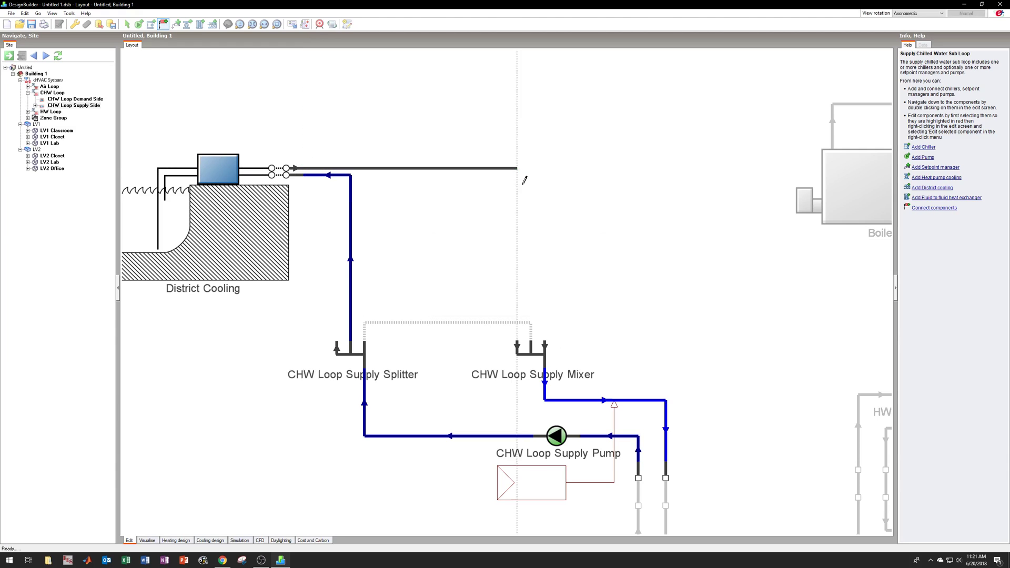
pyautogui.click(544, 169)
pyautogui.click(545, 341)
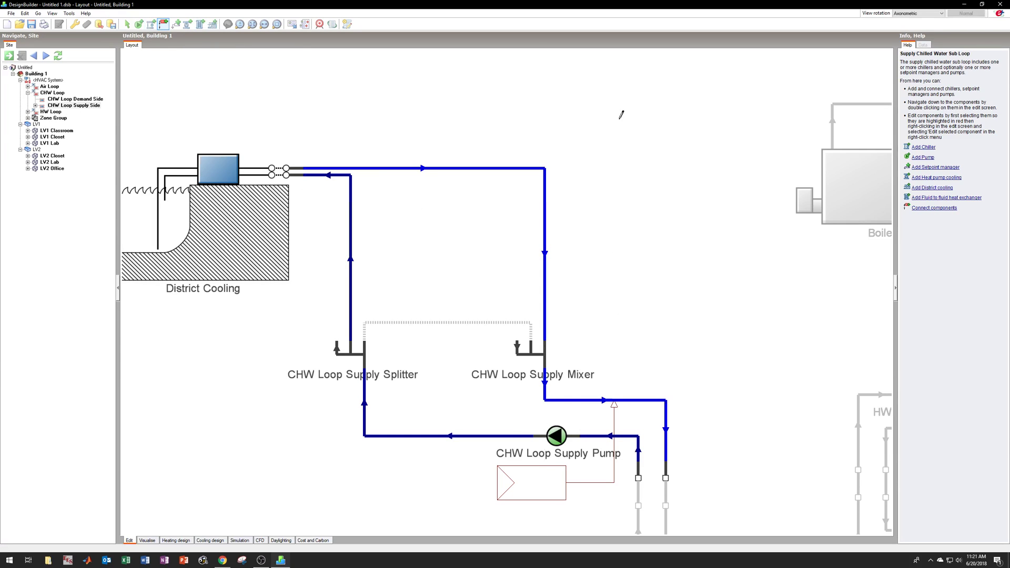
pyautogui.click(127, 24)
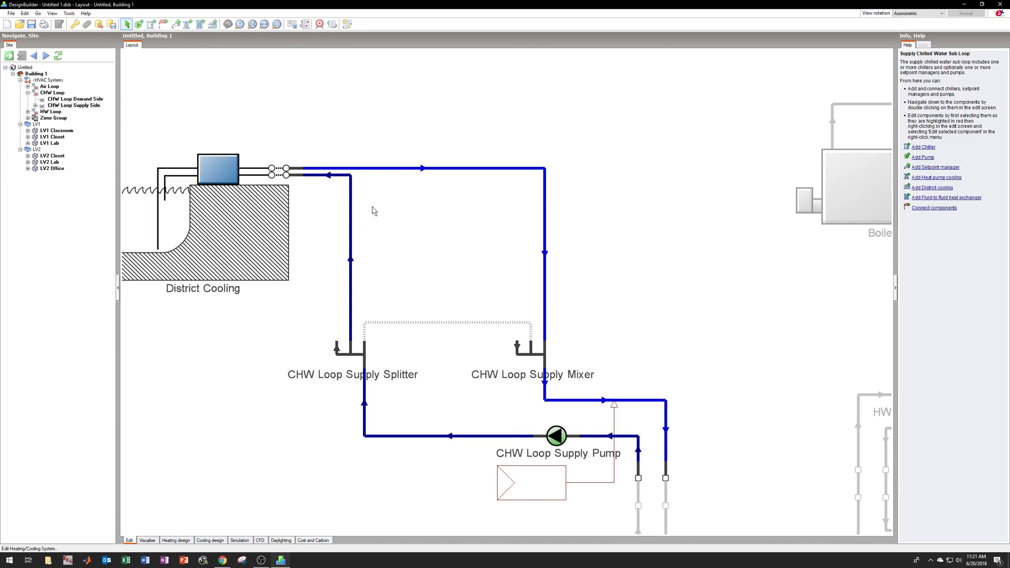
# Set the District Cooling component's nominal capacity to 170607999.082 Btu/h.
pyautogui.click(249, 234)
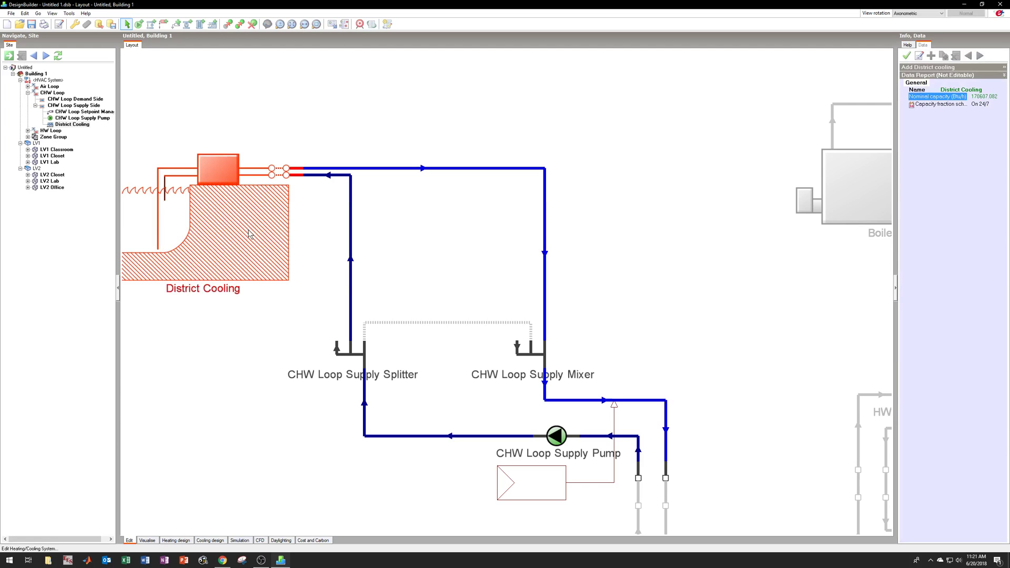
pyautogui.click(919, 56)
pyautogui.click(443, 236)
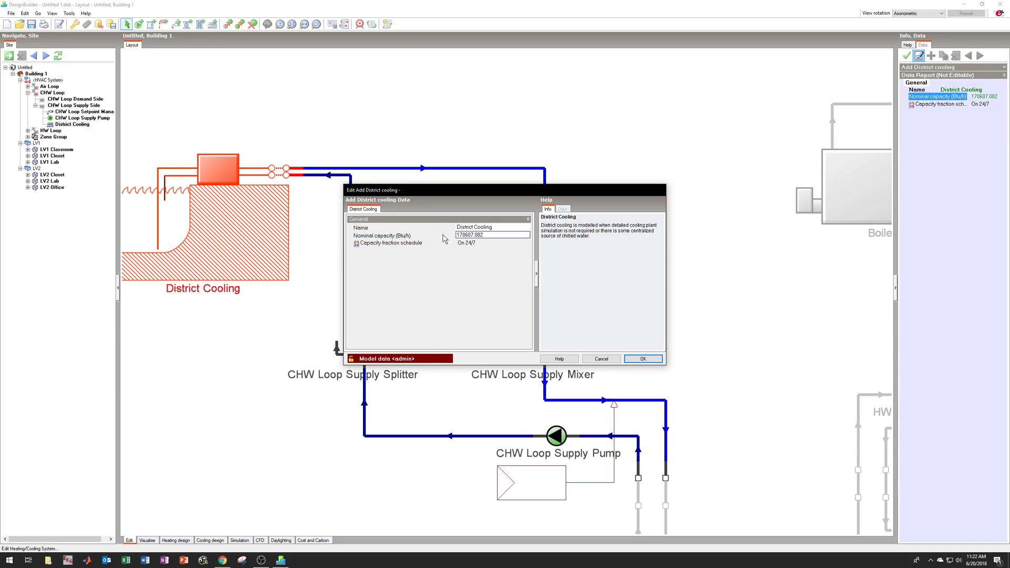
pyautogui.click(511, 236)
pyautogui.press('Return')
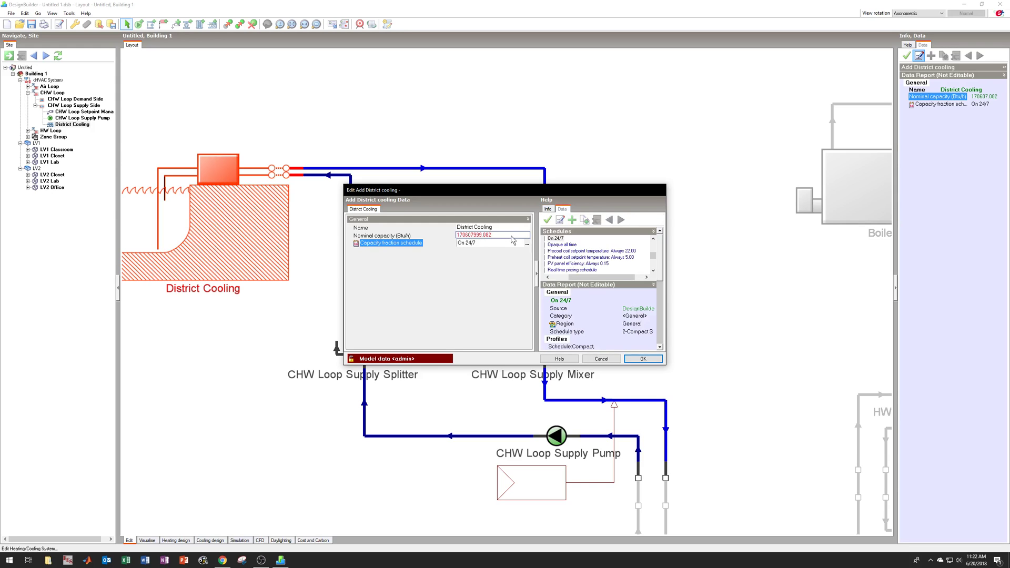
pyautogui.click(644, 359)
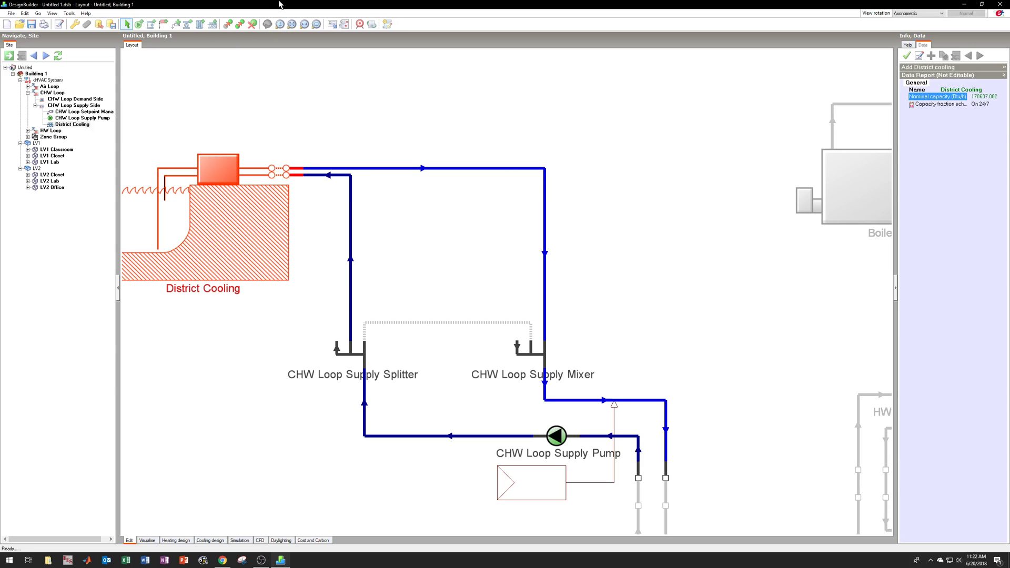
pyautogui.click(212, 24)
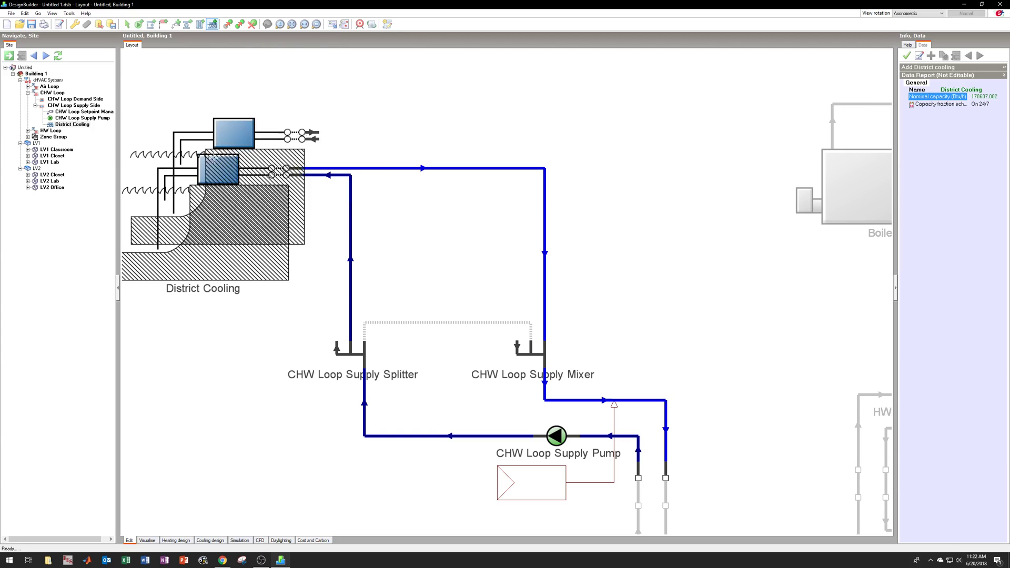
pyautogui.click(127, 25)
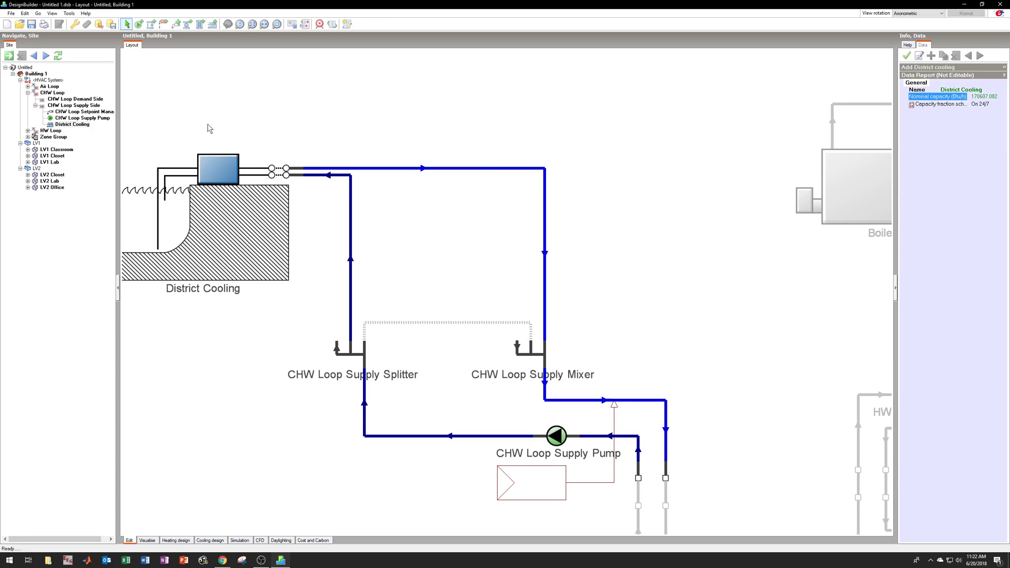
# Delete the boiler from the HW loop supply side.
pyautogui.click(28, 131)
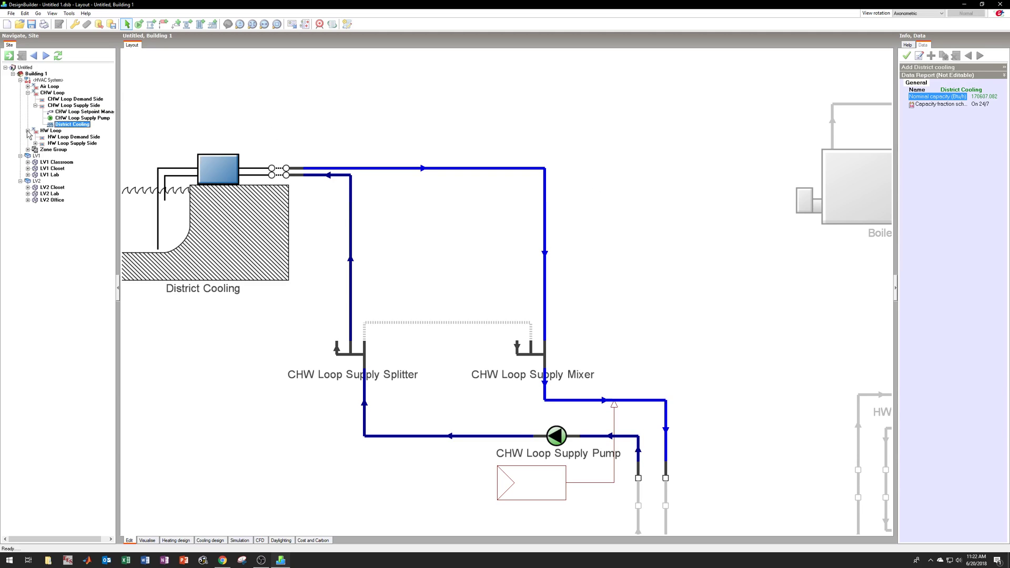
pyautogui.click(78, 144)
pyautogui.click(450, 172)
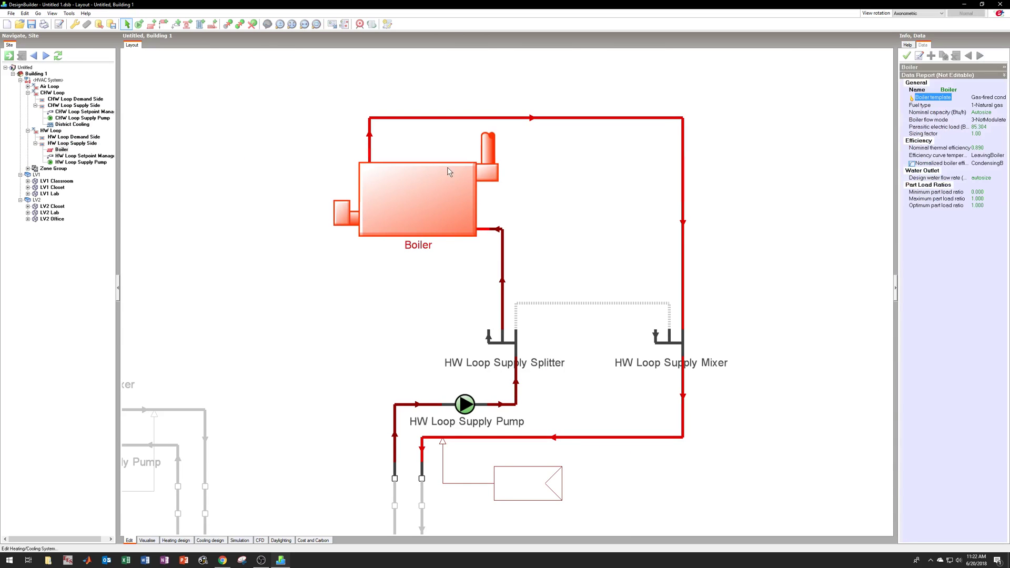
pyautogui.press('Return')
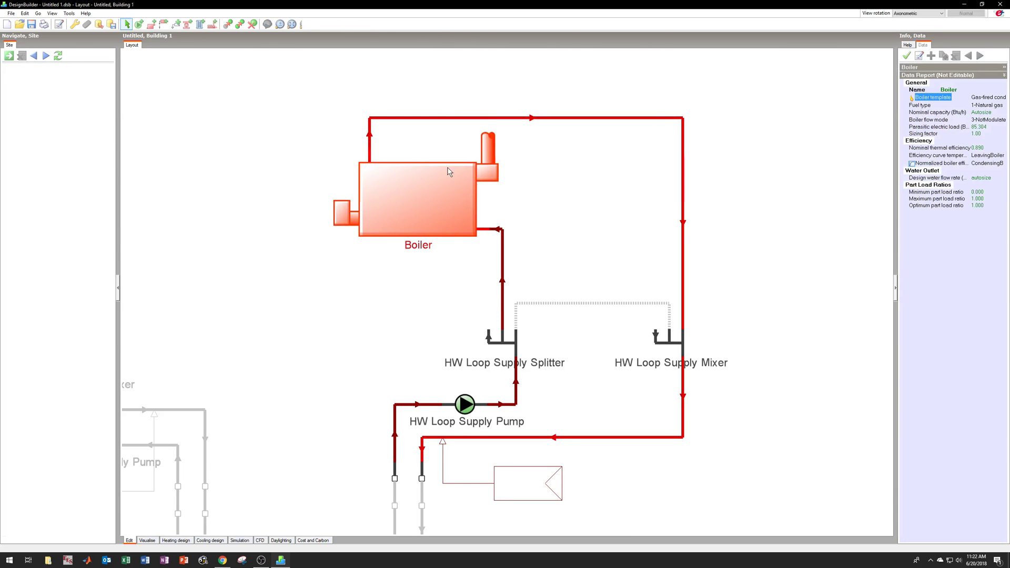
# Add a District Heating component to the HW loop supply side and connect it to the supply splitter and supply mixer.
pyautogui.click(213, 25)
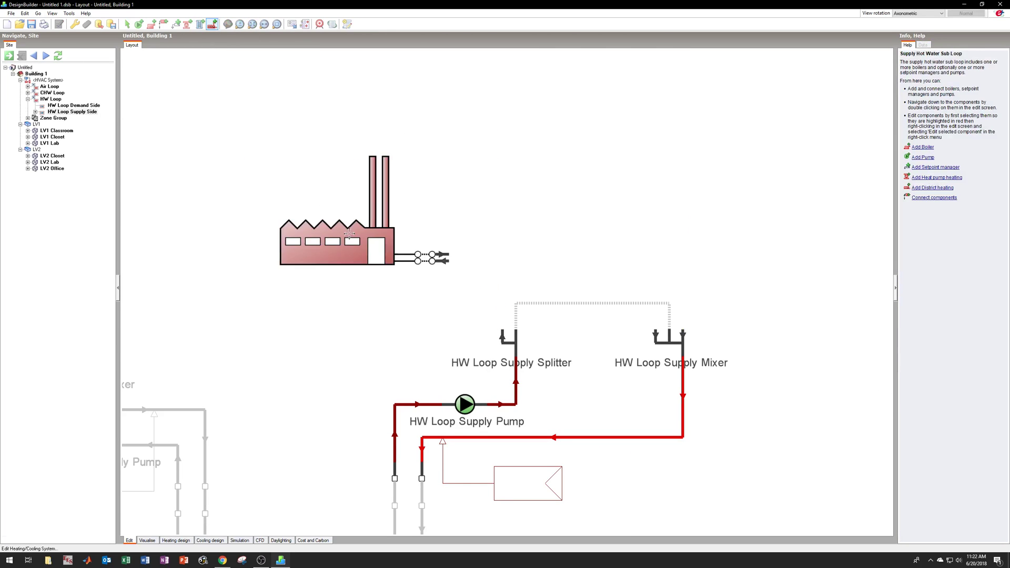
pyautogui.click(163, 24)
pyautogui.click(424, 264)
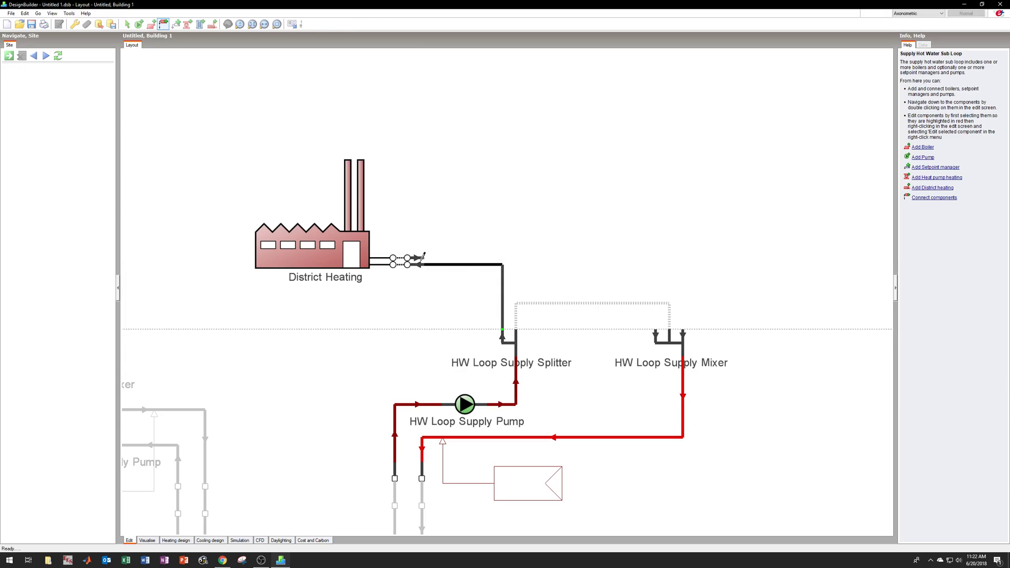
pyautogui.click(503, 327)
pyautogui.click(415, 257)
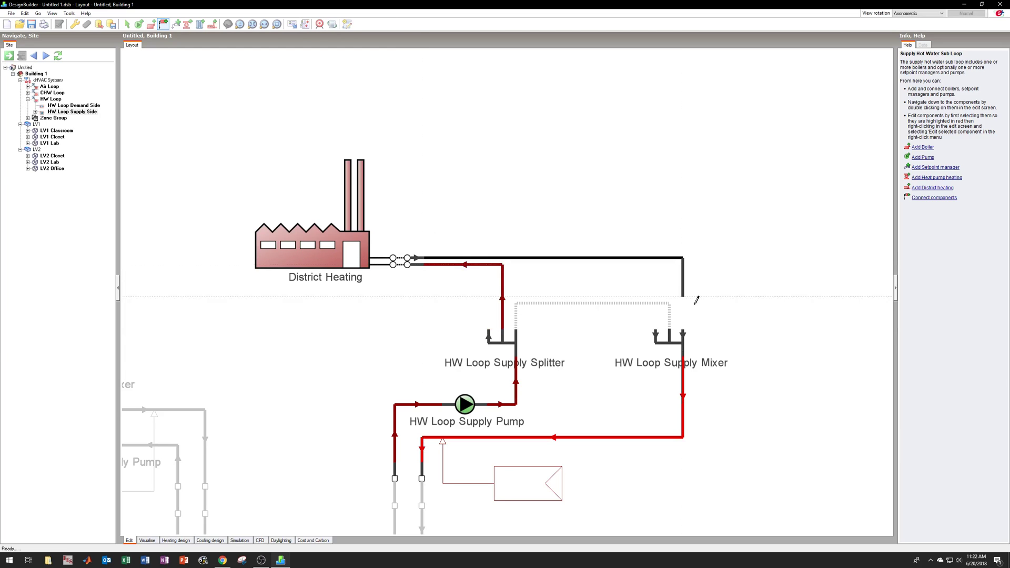
pyautogui.click(684, 328)
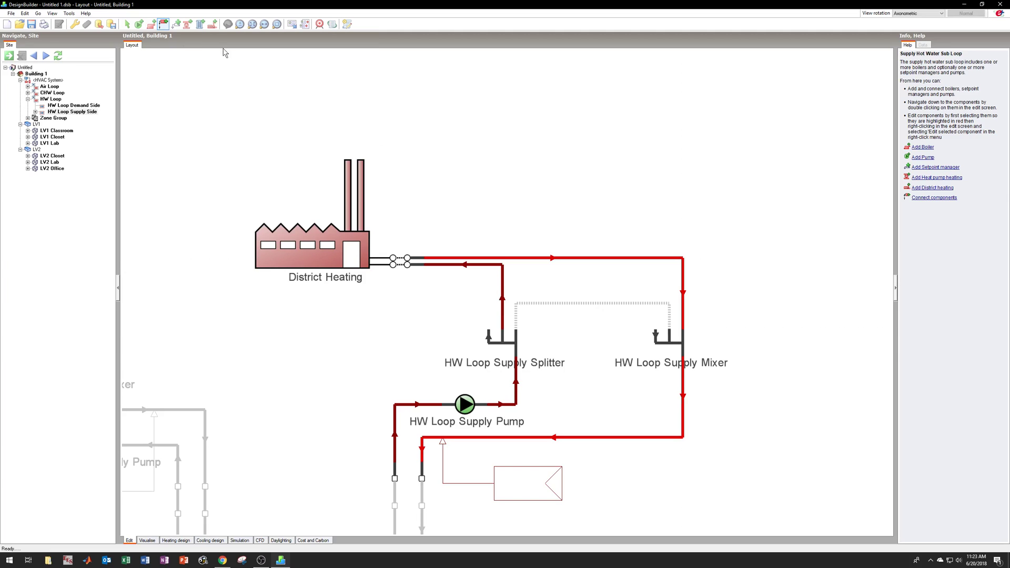
# Set the District Heating component's nominal capacity to 170607999.082 Btu/h.
pyautogui.click(127, 24)
pyautogui.click(326, 243)
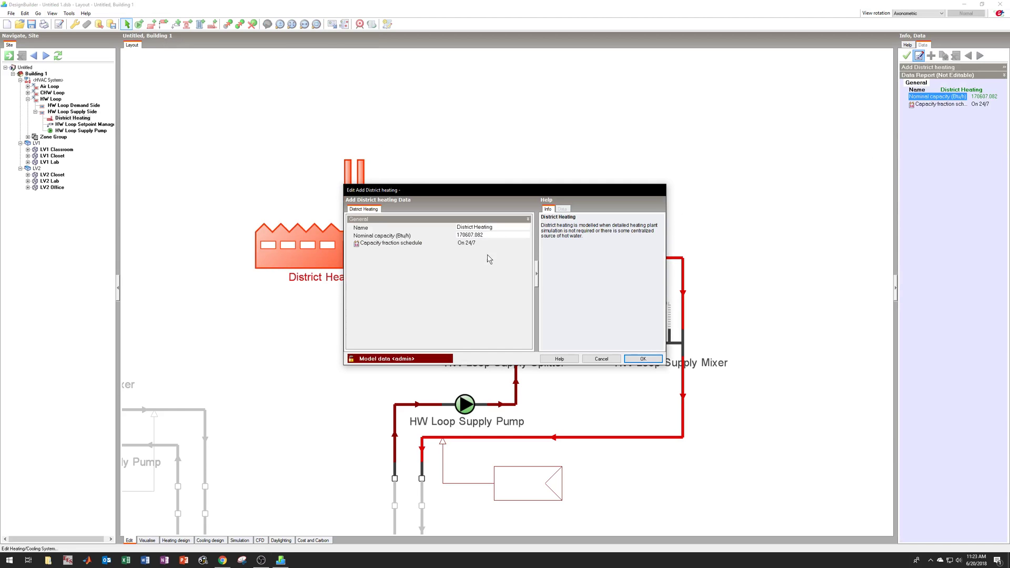
pyautogui.click(475, 236)
pyautogui.write('999')
pyautogui.press('Down')
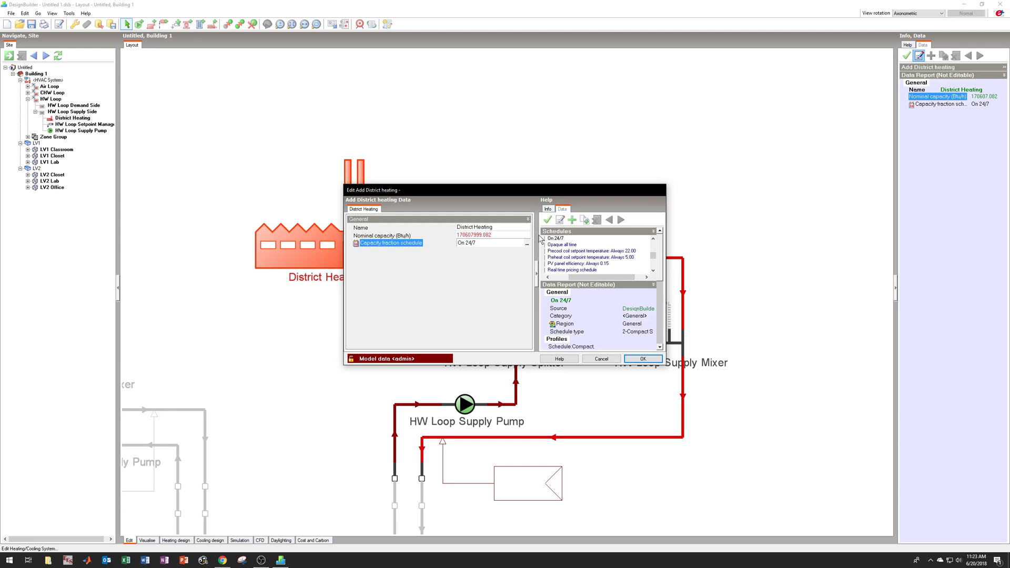
pyautogui.click(643, 359)
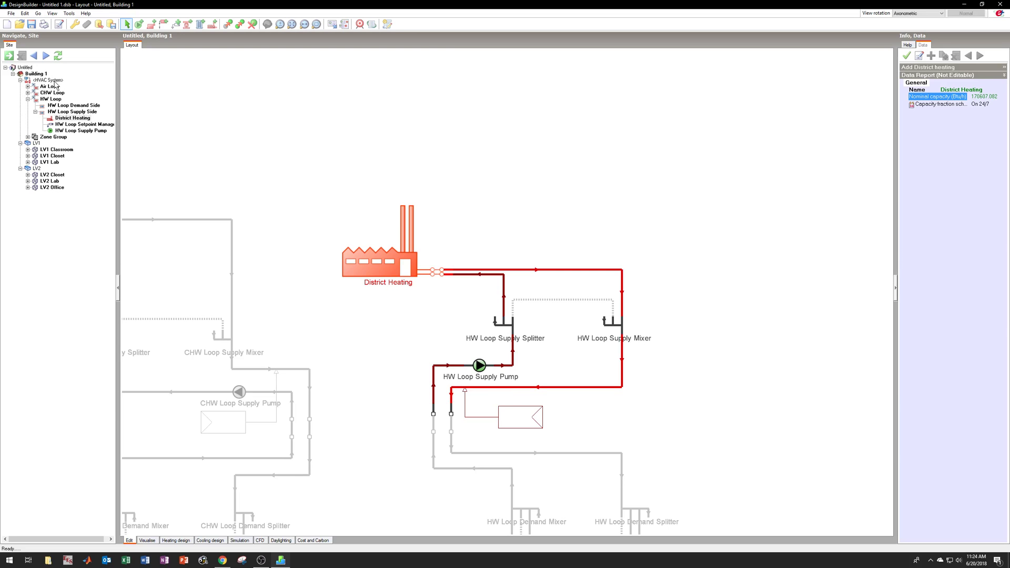
# Open the Air Loop's air handling unit data and examine its general, outdoor air flow and economiser settings.
pyautogui.click(54, 80)
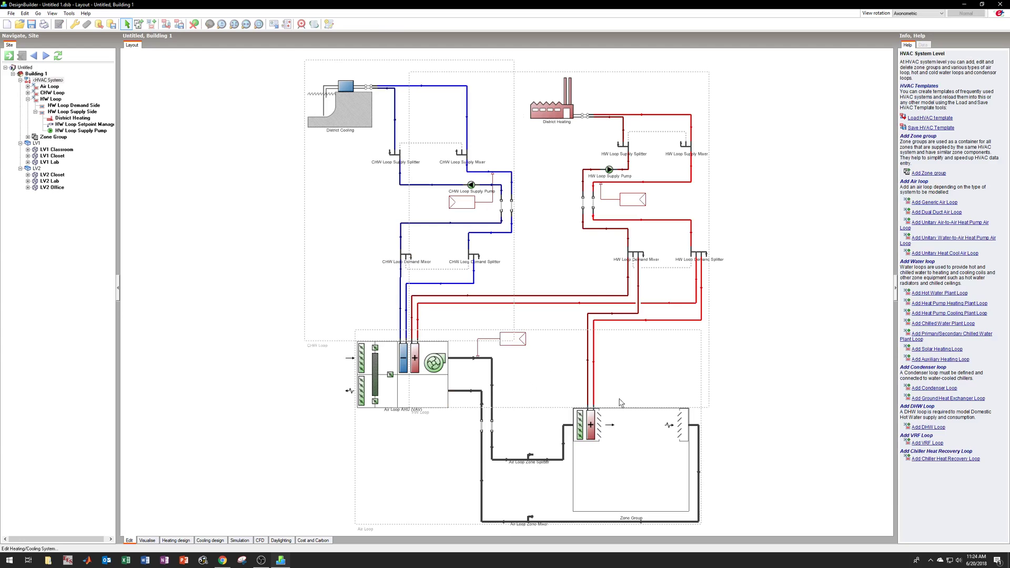
pyautogui.doubleClick(439, 395)
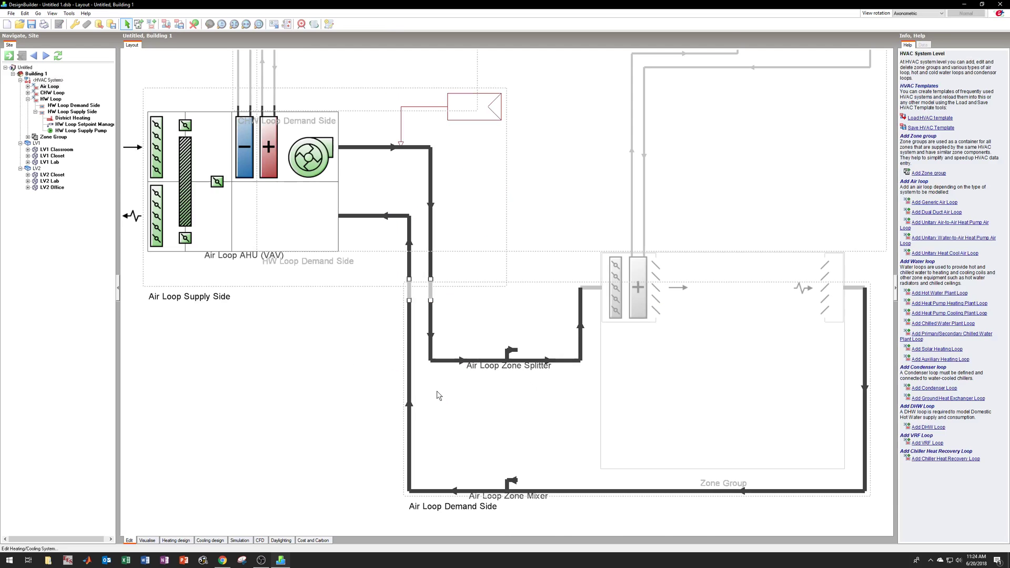
pyautogui.doubleClick(314, 197)
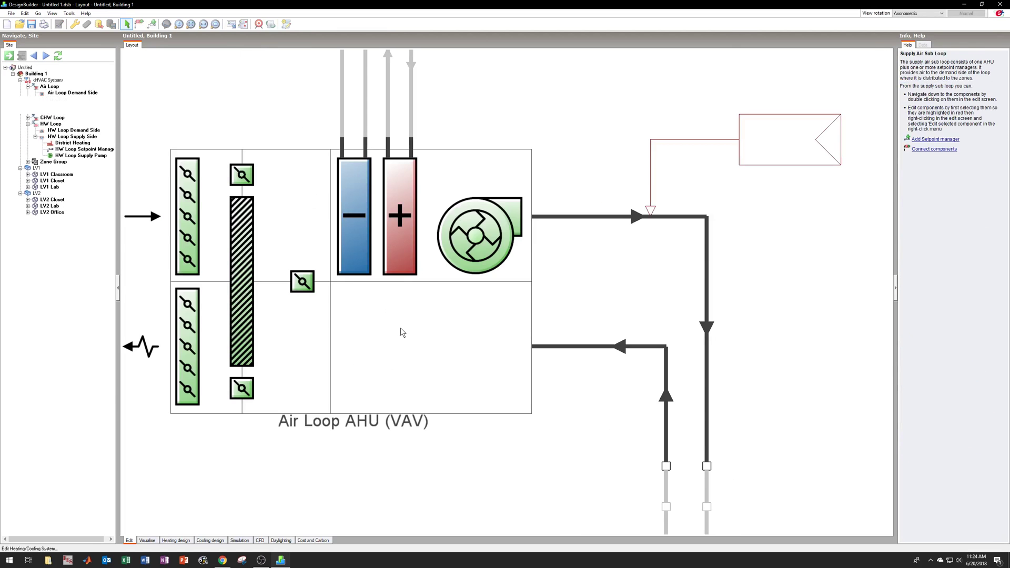
pyautogui.click(928, 182)
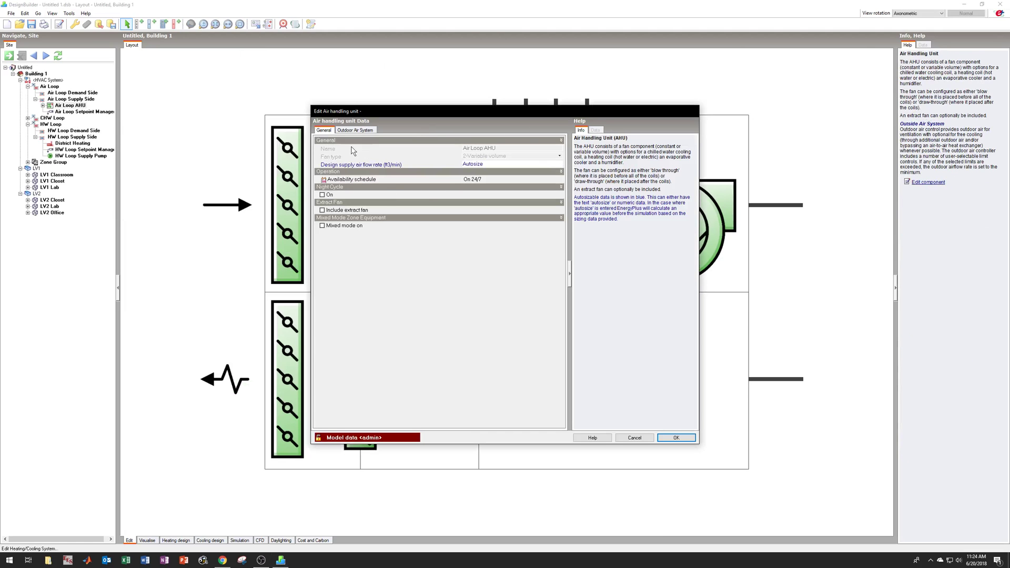
pyautogui.click(484, 164)
pyautogui.click(355, 130)
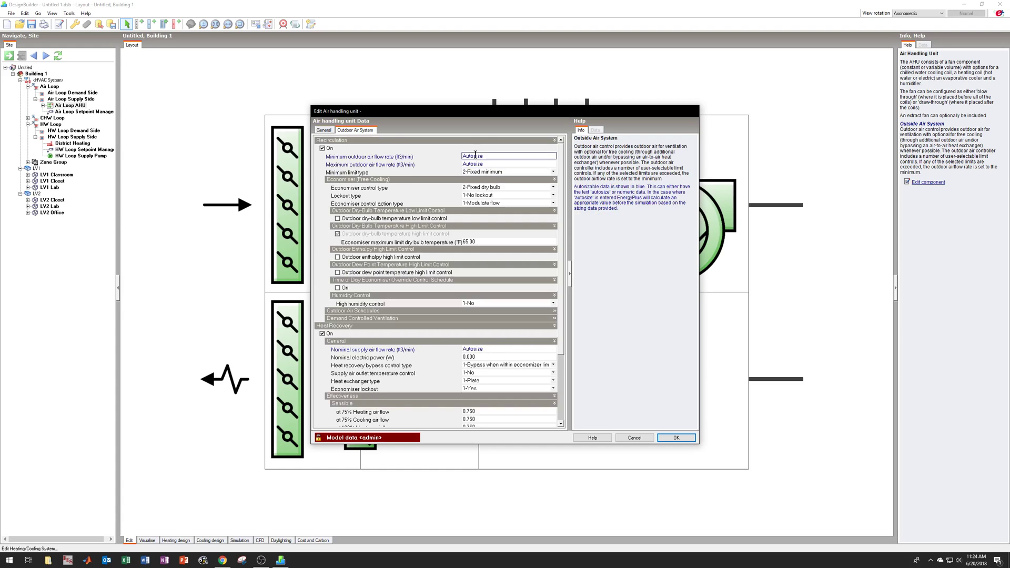
pyautogui.click(509, 174)
pyautogui.click(510, 174)
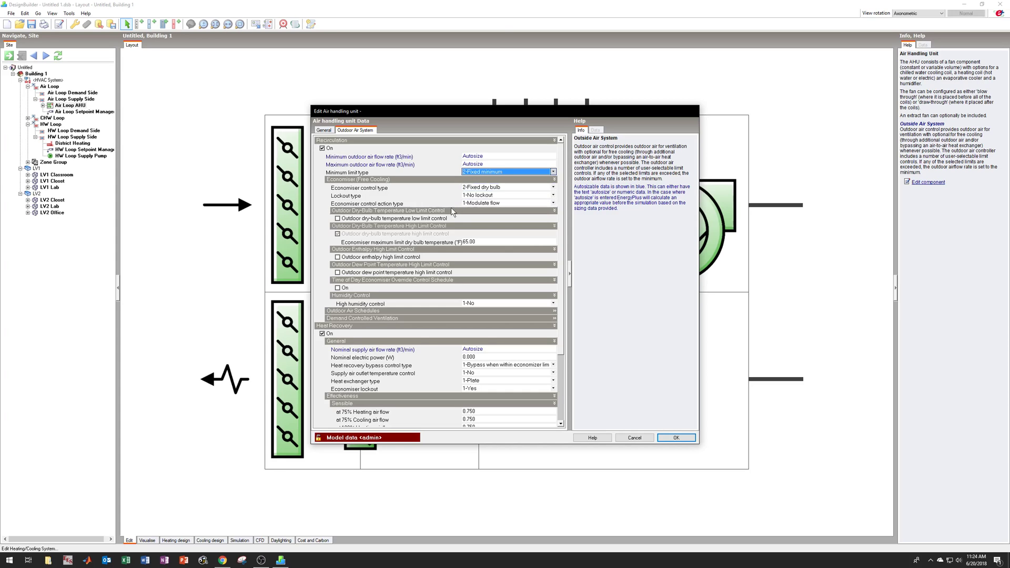
pyautogui.click(494, 187)
pyautogui.scroll(-1, 563, 231)
pyautogui.click(483, 234)
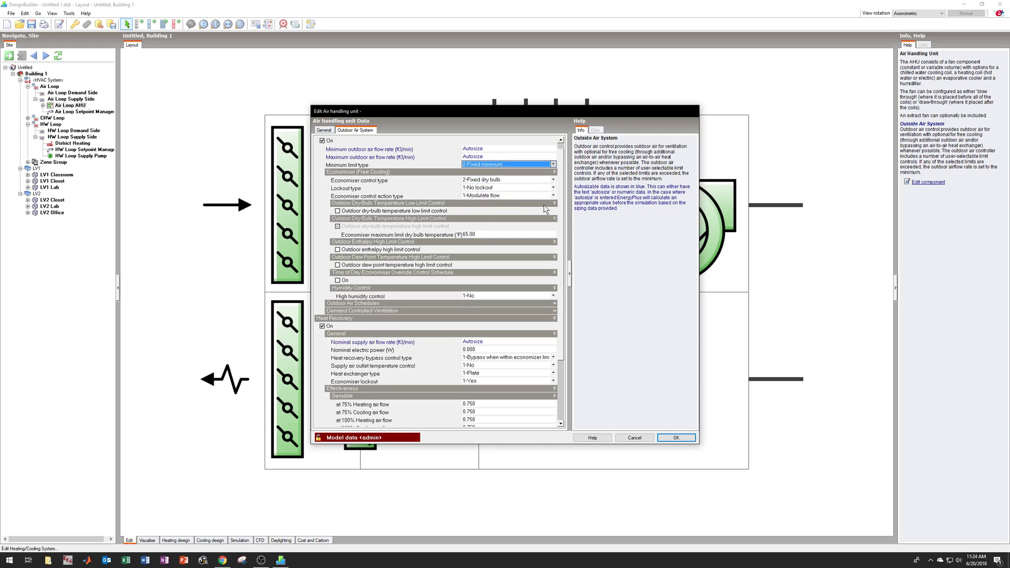
pyautogui.click(468, 236)
# Set the air handling unit's heat recovery heat exchanger type to 2-Rotary and accept the edited data.
pyautogui.moveTo(562, 264); pyautogui.dragTo(563, 345)
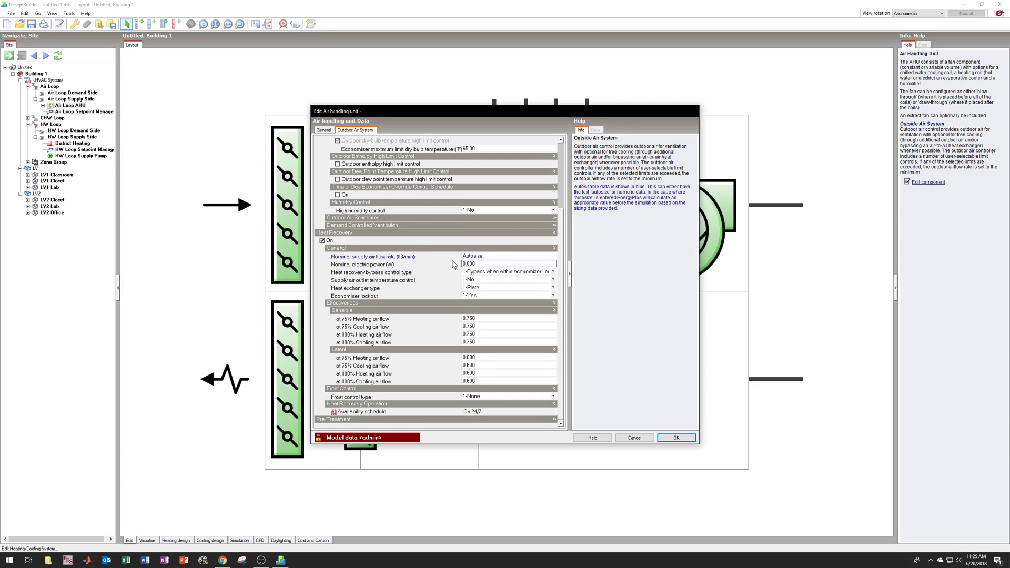
pyautogui.click(484, 288)
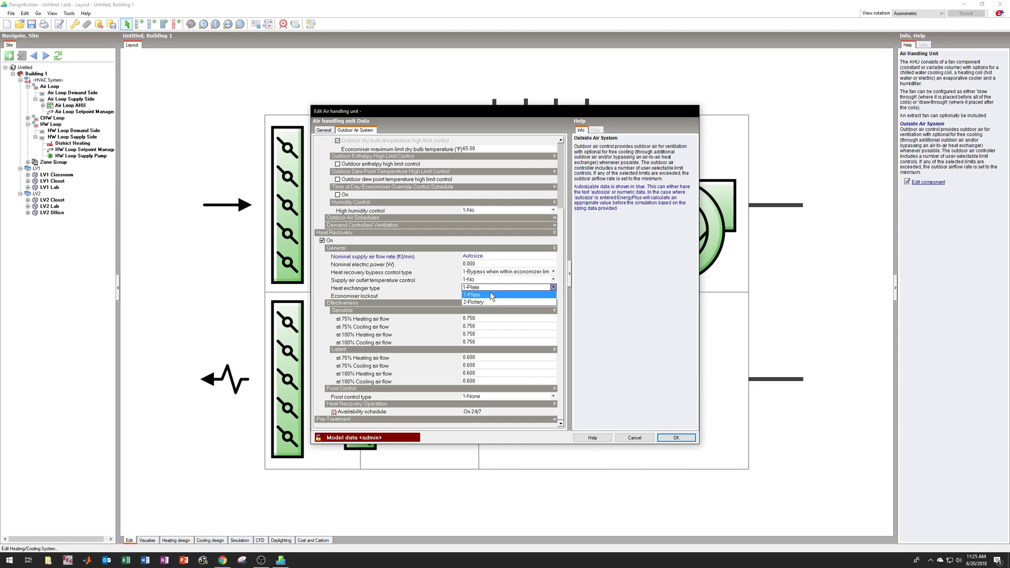
pyautogui.click(502, 302)
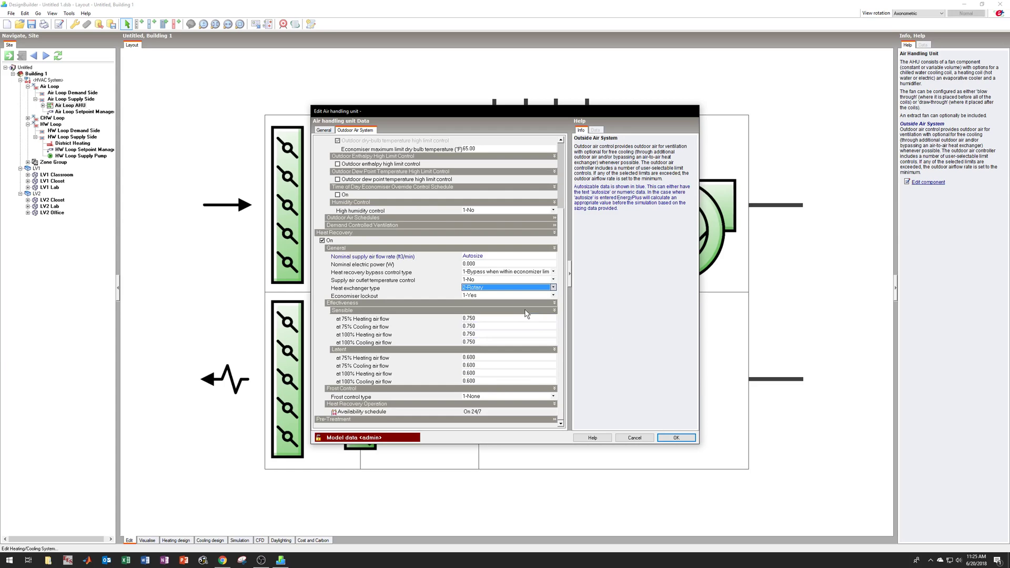
pyautogui.click(678, 437)
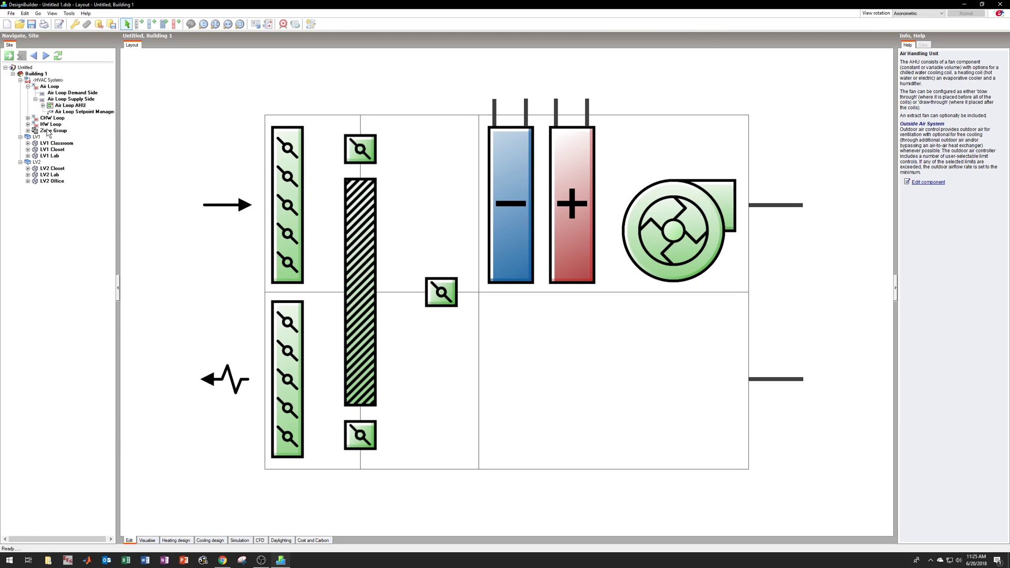
# Remove the LV1 Classroom zone from the existing Zone Group, keeping the other zones selected.
pyautogui.click(47, 132)
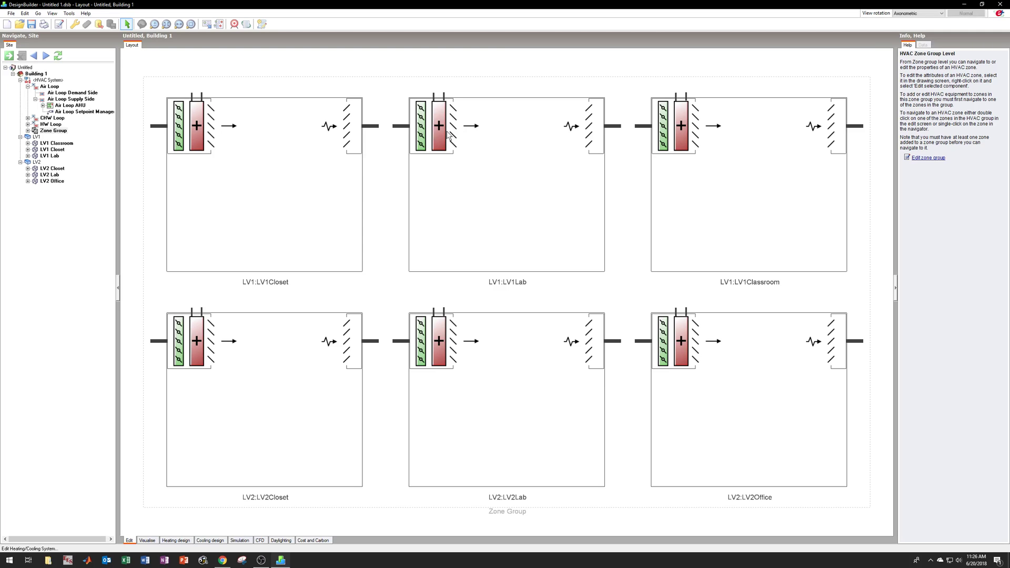
pyautogui.click(919, 158)
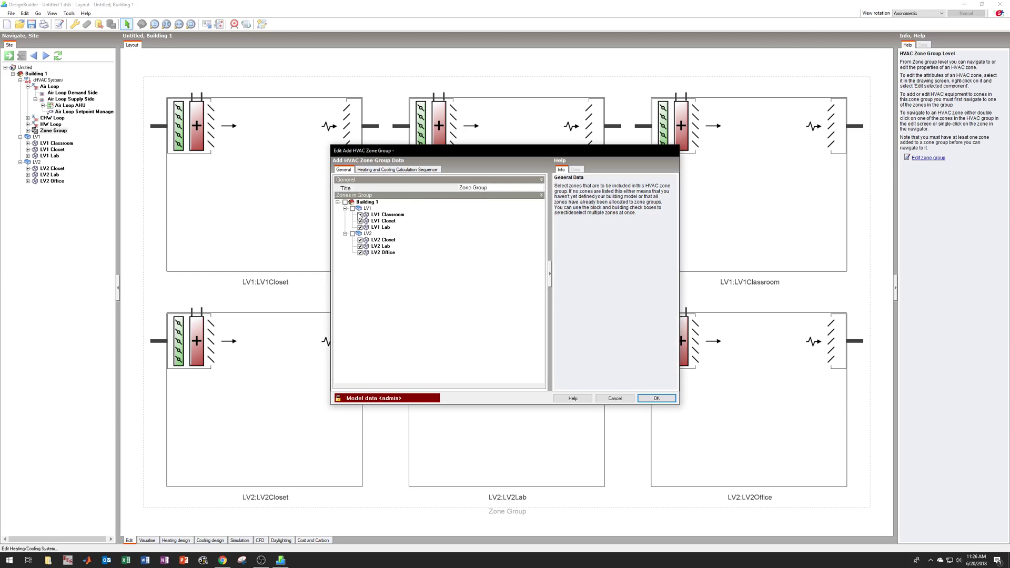
pyautogui.click(360, 227)
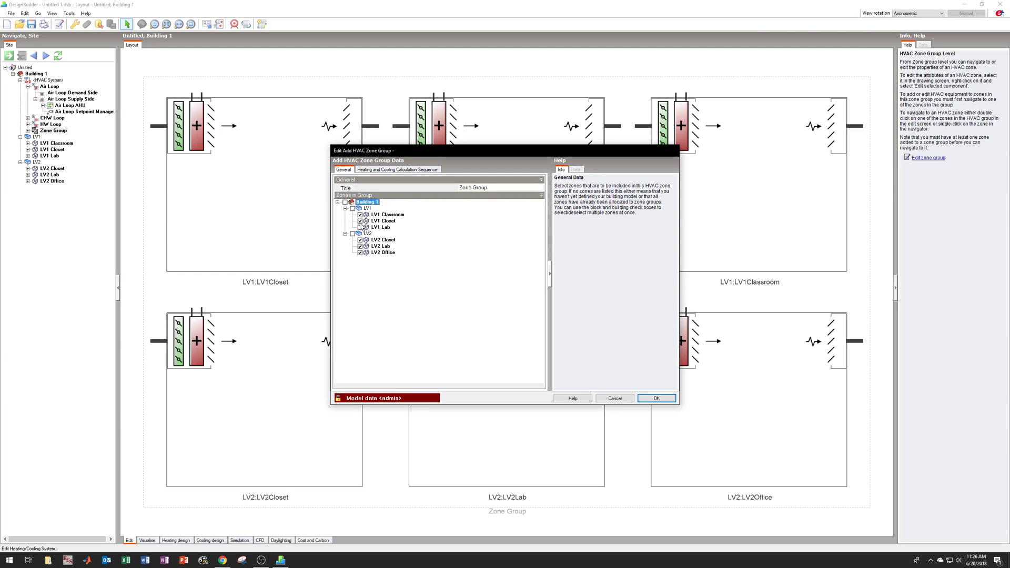
pyautogui.click(360, 227)
pyautogui.click(359, 215)
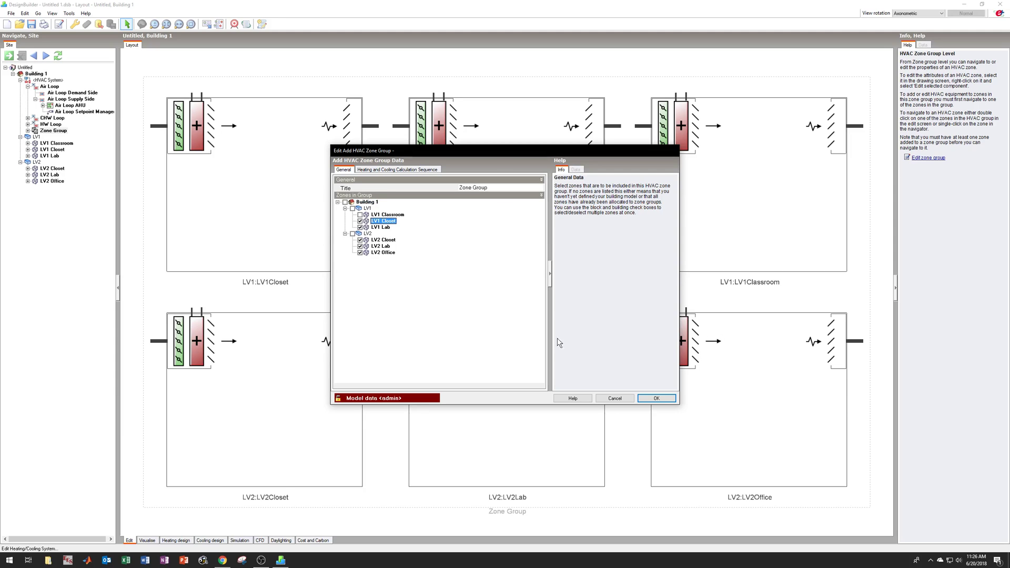
pyautogui.click(656, 399)
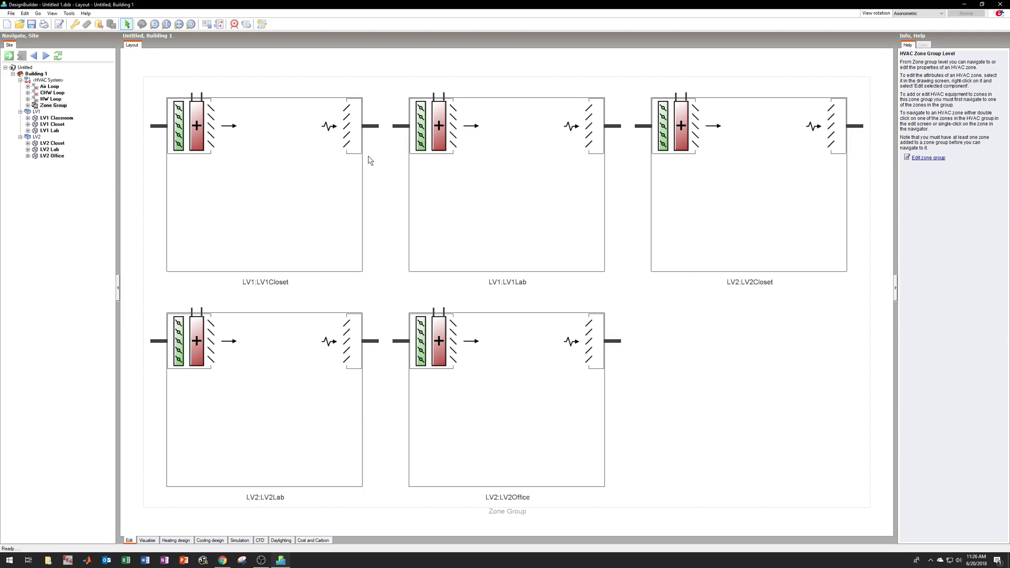
# Place a second zone group beside the existing one in the HVAC system layout and assign the LV1 Classroom zone to it.
pyautogui.click(46, 80)
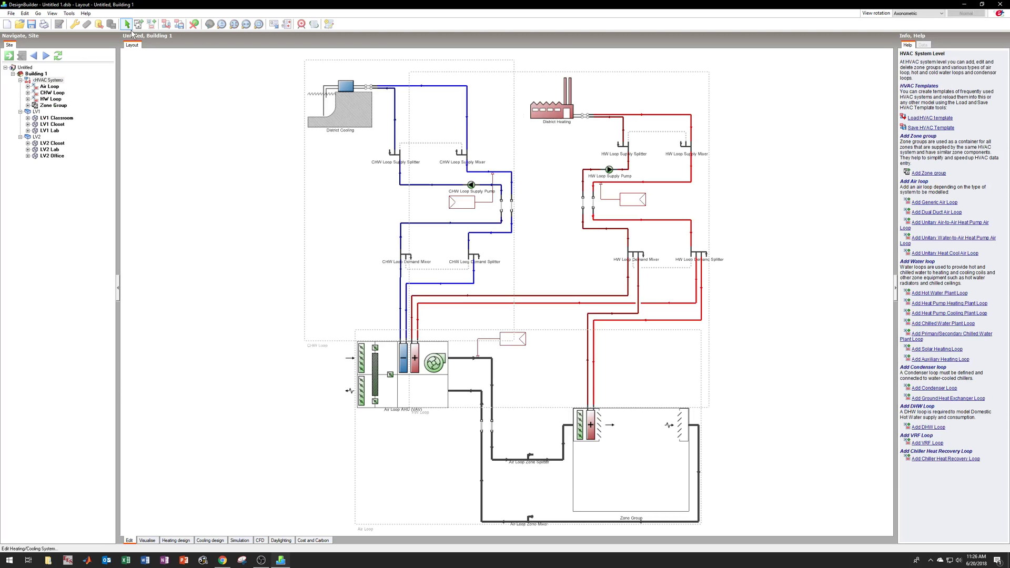
pyautogui.click(138, 24)
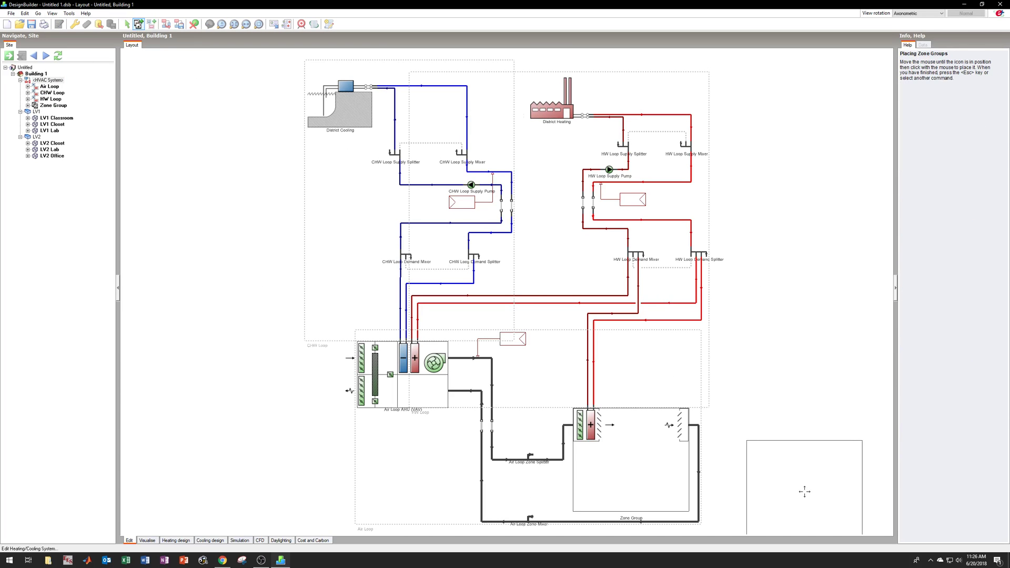
pyautogui.click(803, 460)
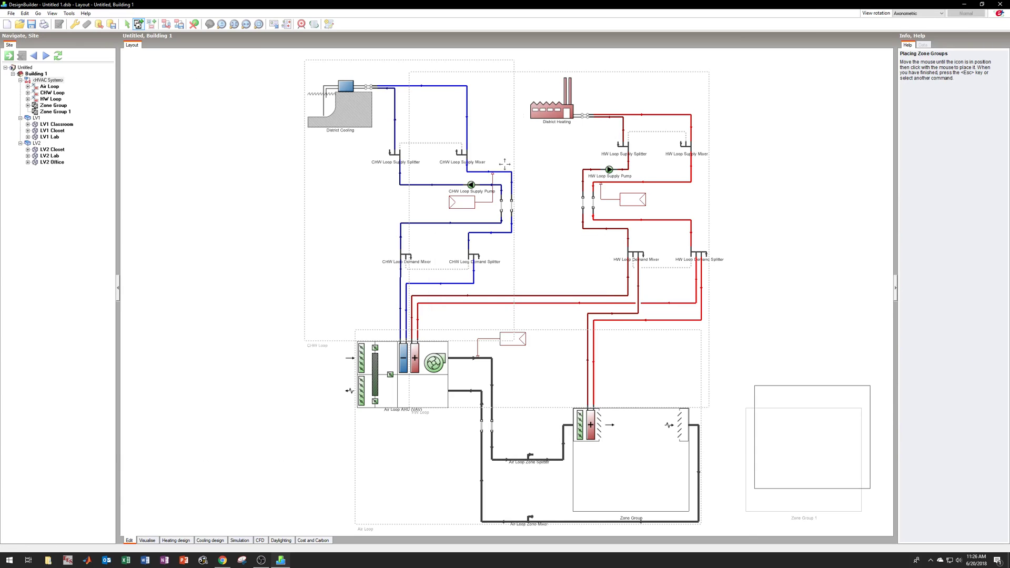
pyautogui.click(51, 113)
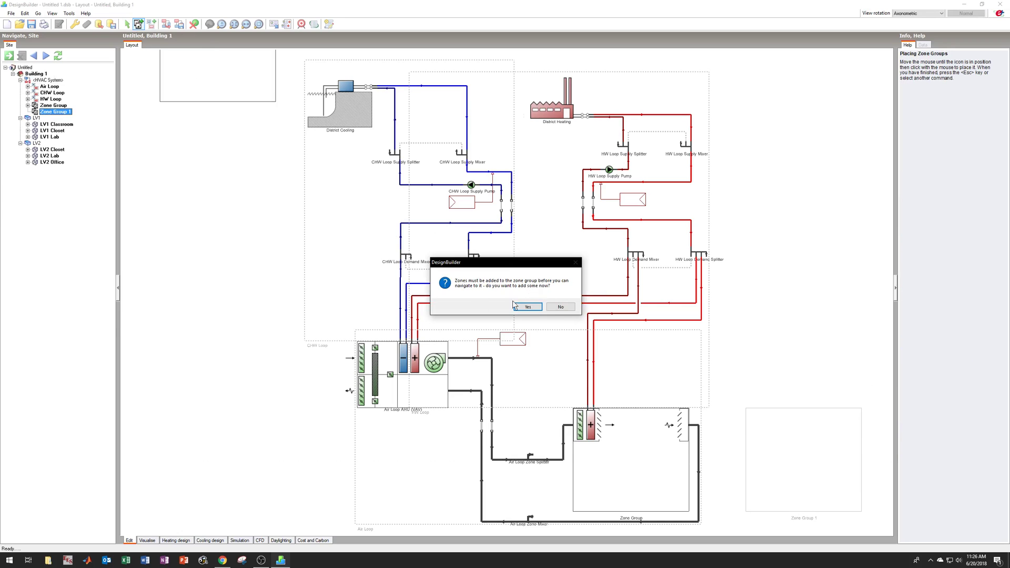
pyautogui.click(527, 307)
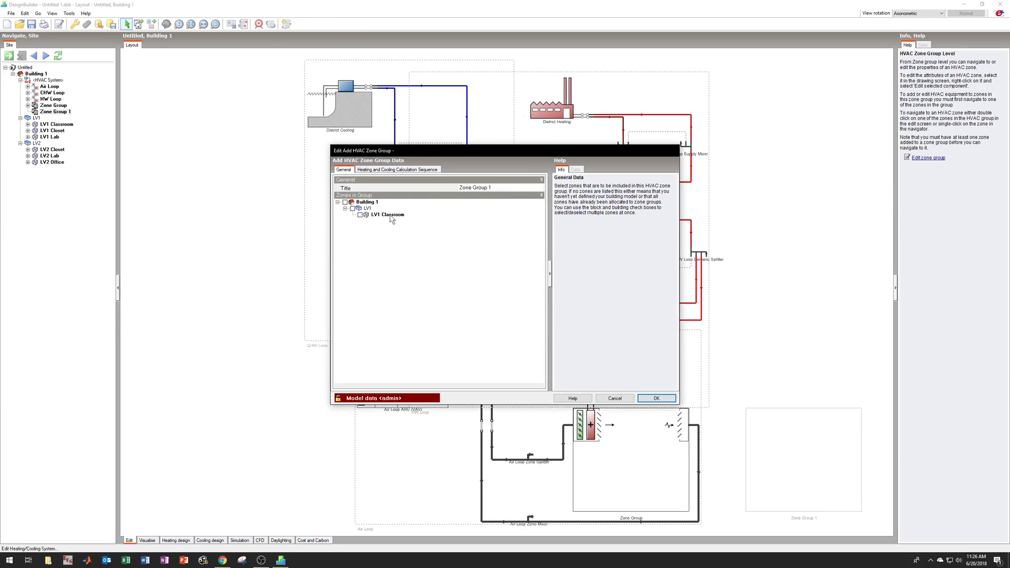
pyautogui.click(359, 216)
pyautogui.click(657, 399)
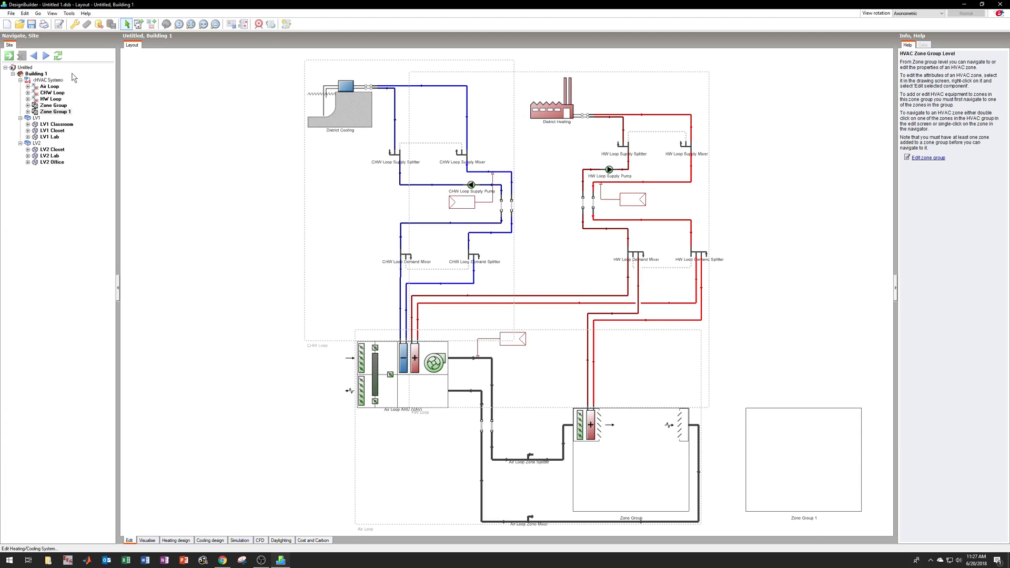
# Add a VAV No reheat distribution unit and a zone extract to the LV1 Classroom zone in Zone Group 1.
pyautogui.click(63, 113)
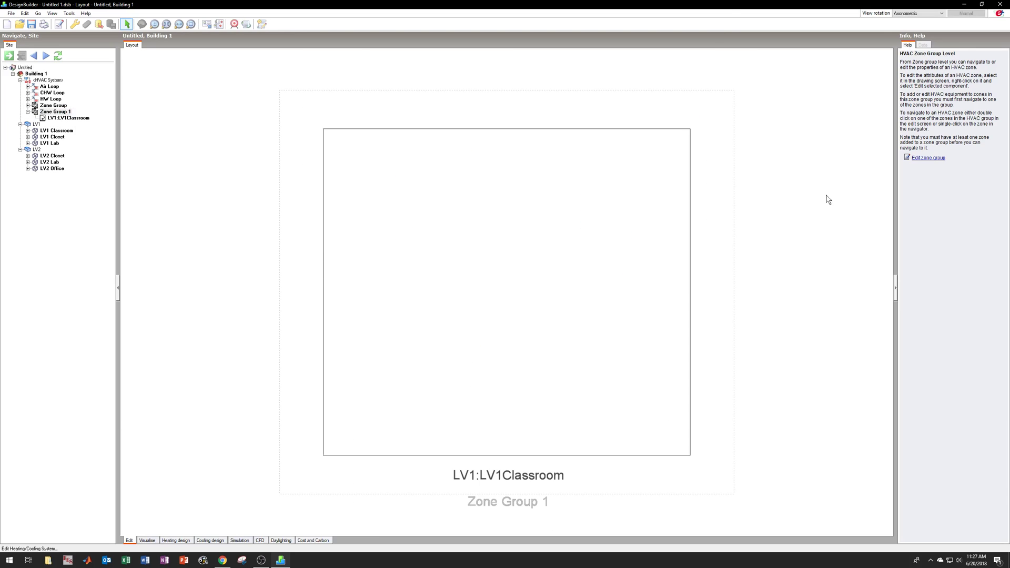
pyautogui.doubleClick(584, 208)
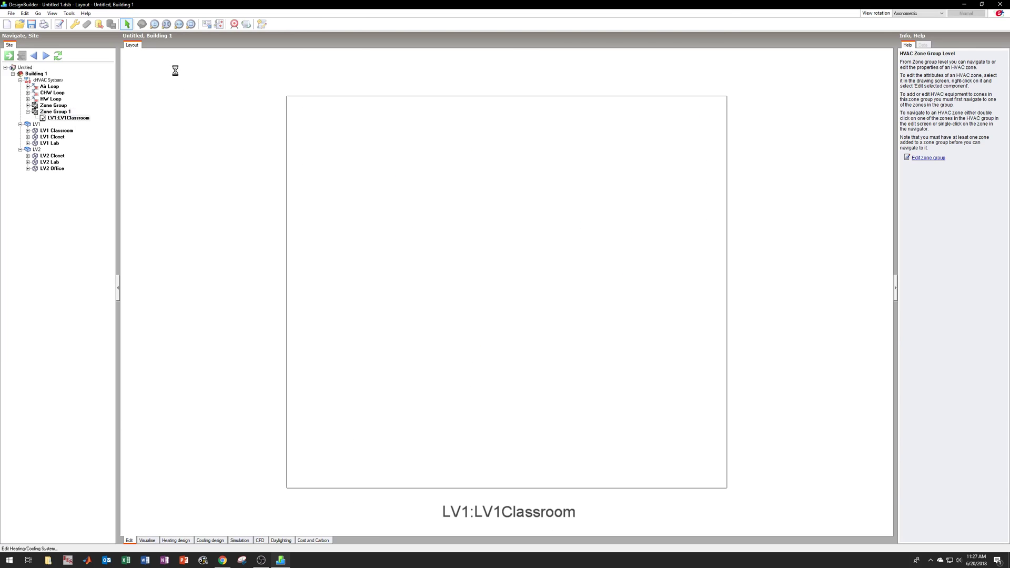
pyautogui.click(212, 24)
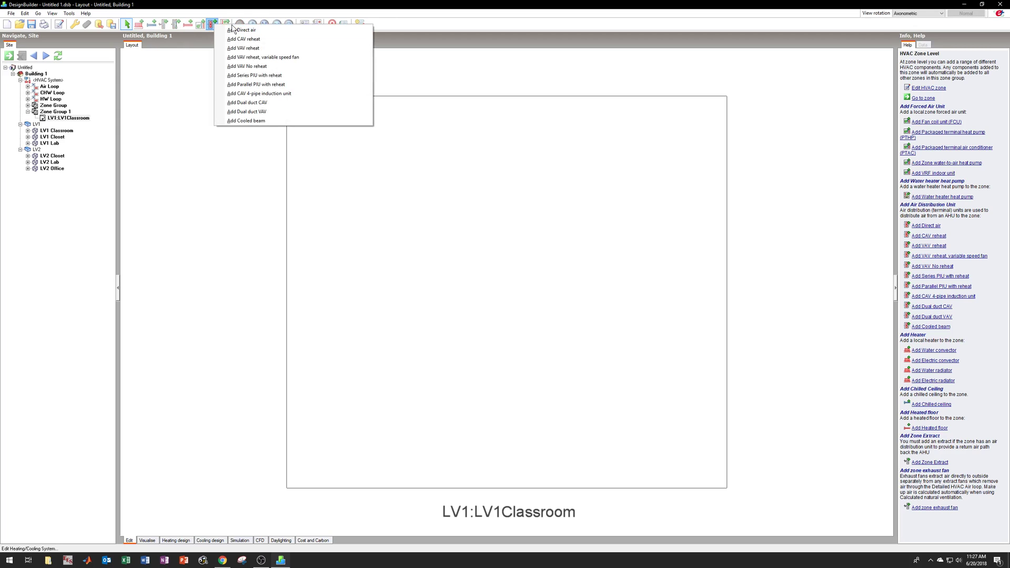
pyautogui.click(258, 66)
pyautogui.click(333, 143)
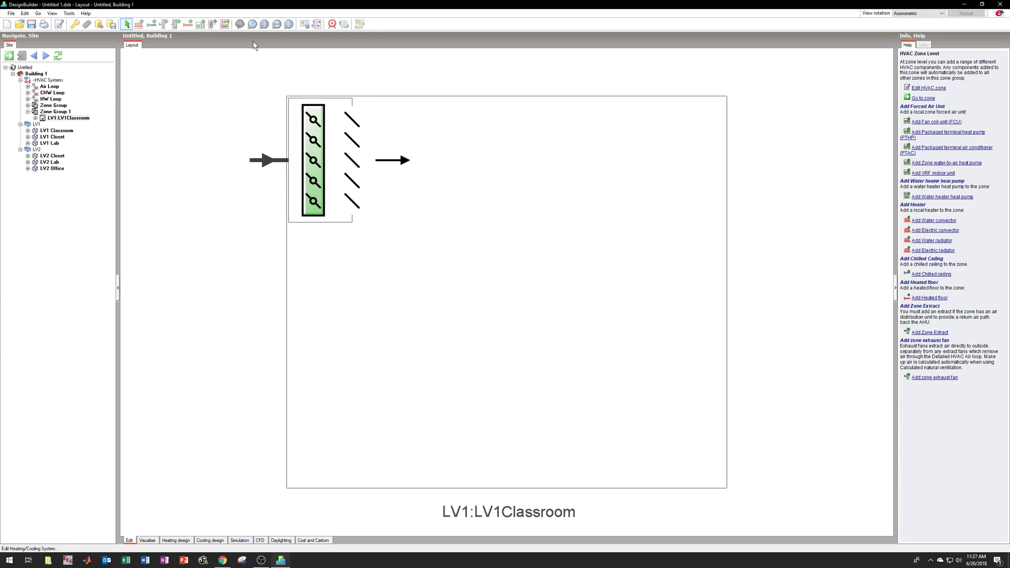
pyautogui.click(163, 24)
pyautogui.click(595, 143)
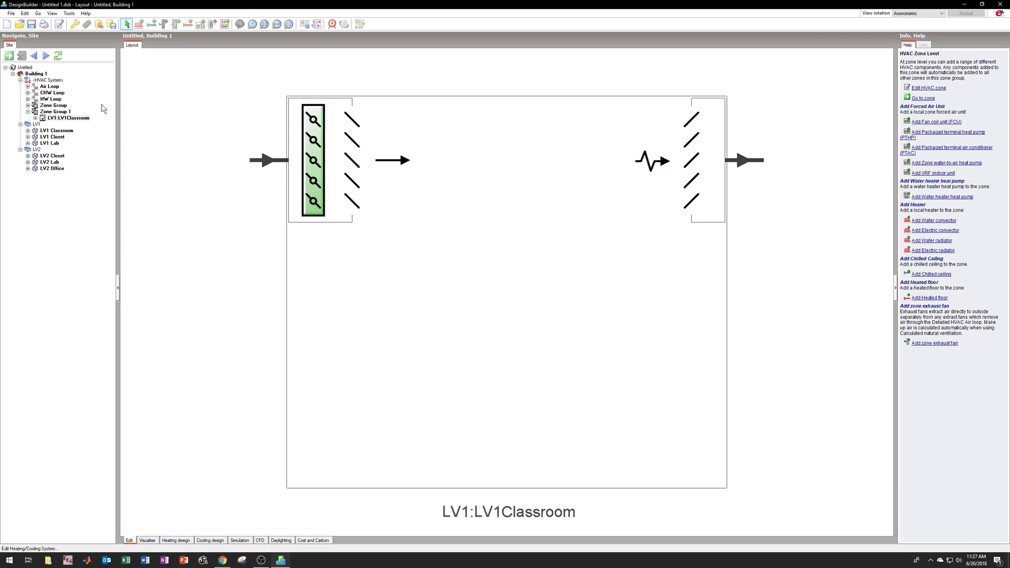
# Connect the Air Loop Zone Splitter on the air loop demand side to Zone Group 1's supply air inlet.
pyautogui.click(27, 86)
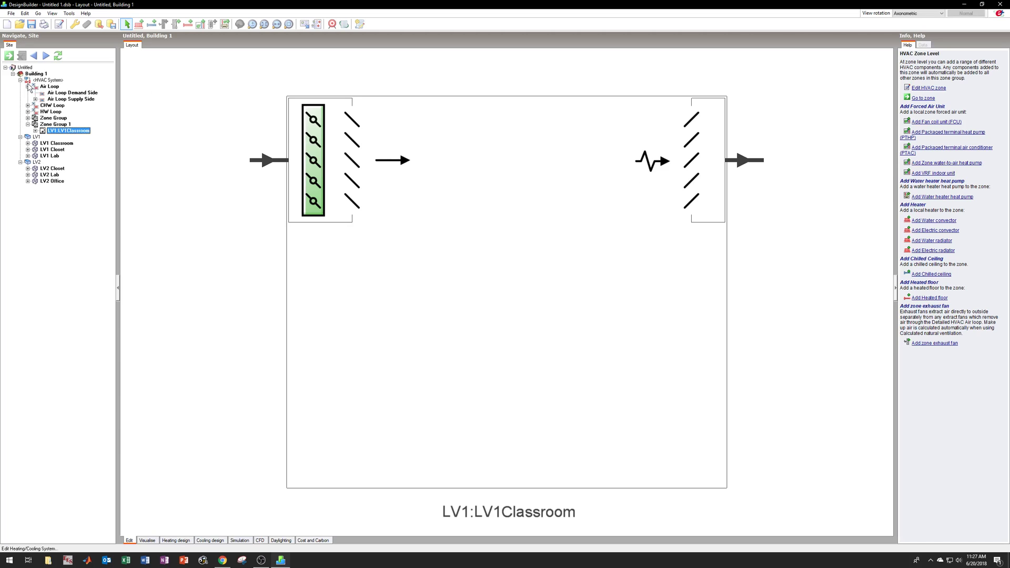
pyautogui.click(84, 93)
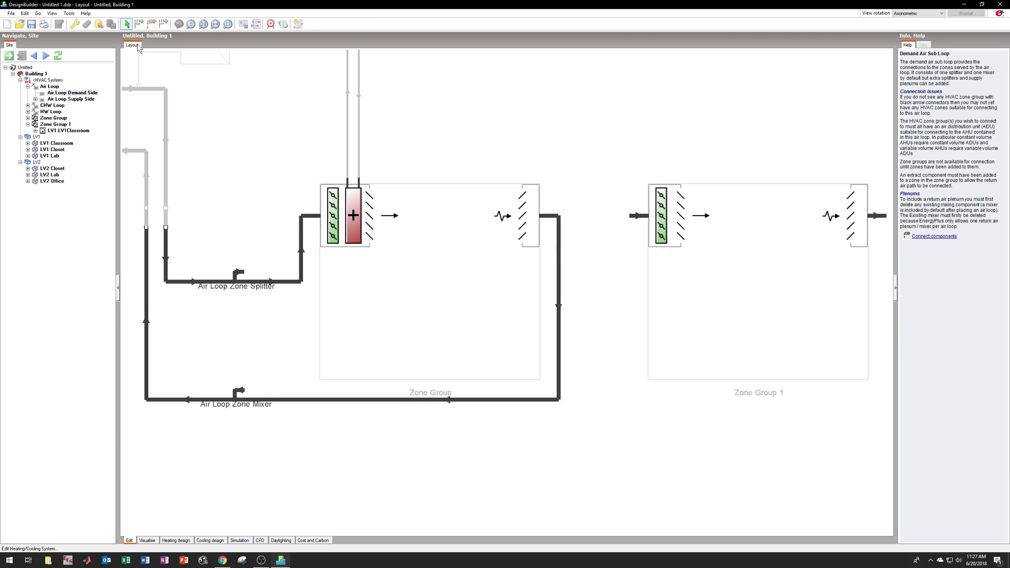
pyautogui.click(152, 24)
pyautogui.click(243, 272)
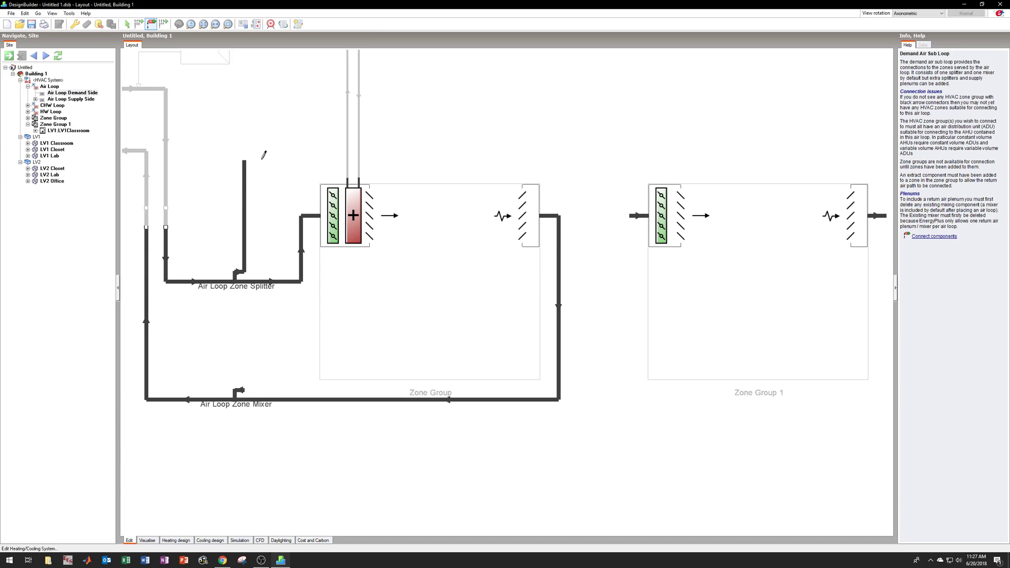
pyautogui.click(629, 161)
pyautogui.click(630, 216)
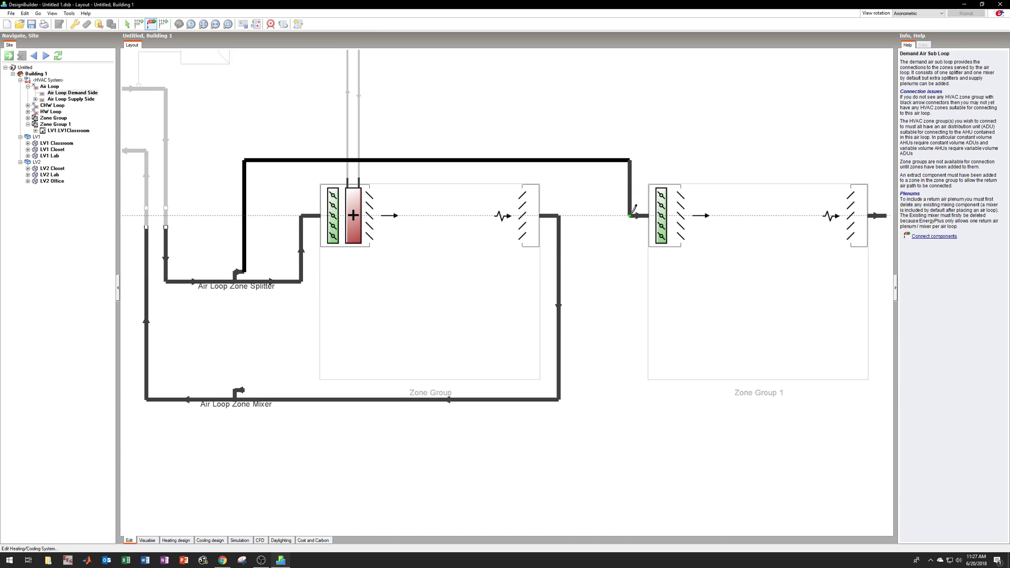
pyautogui.click(648, 216)
# Connect Zone Group 1's extract outlet to the Air Loop Zone Mixer, routing the duct below both zone groups.
pyautogui.click(887, 216)
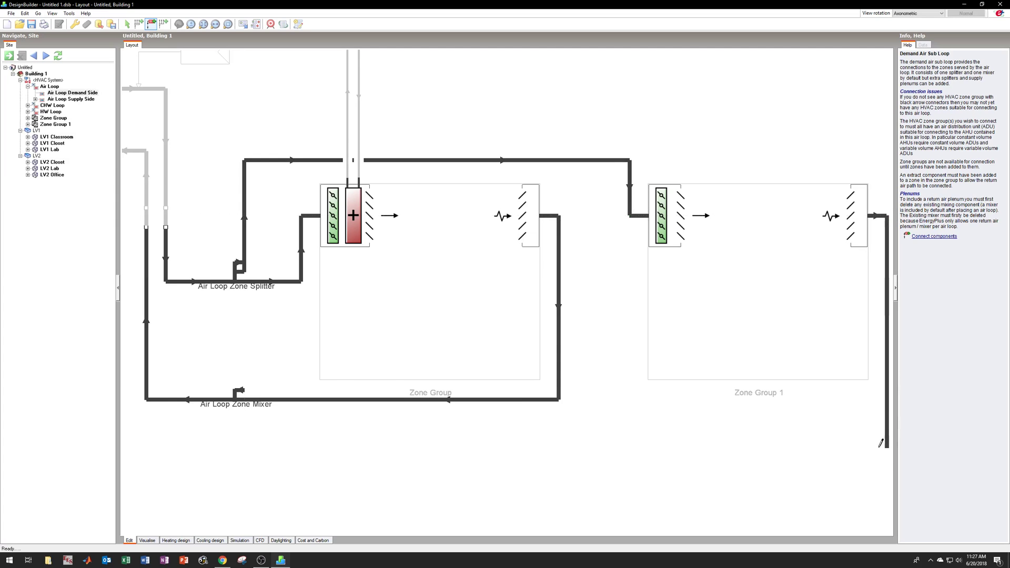
pyautogui.click(887, 448)
pyautogui.click(276, 449)
pyautogui.click(276, 391)
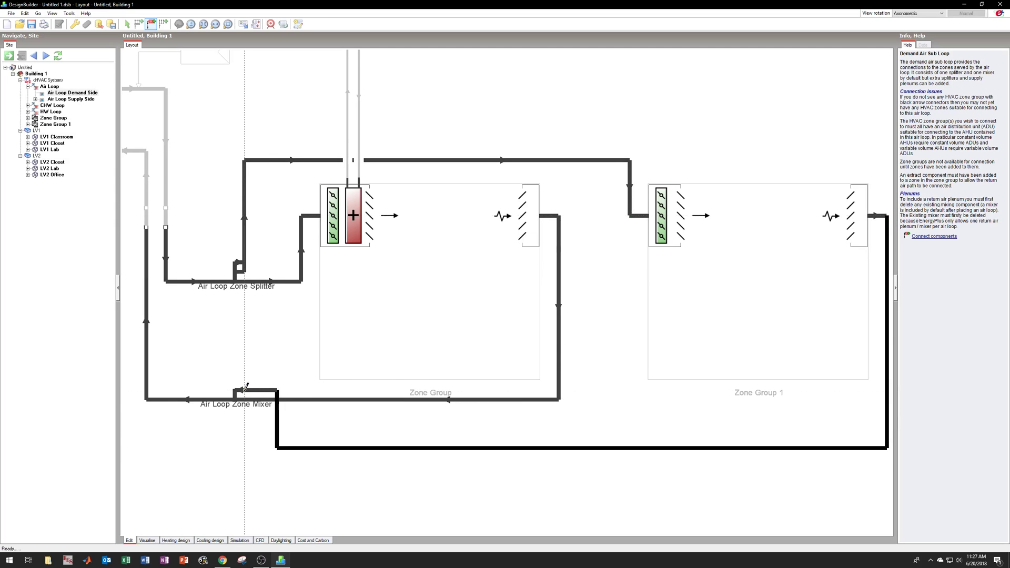
pyautogui.click(244, 390)
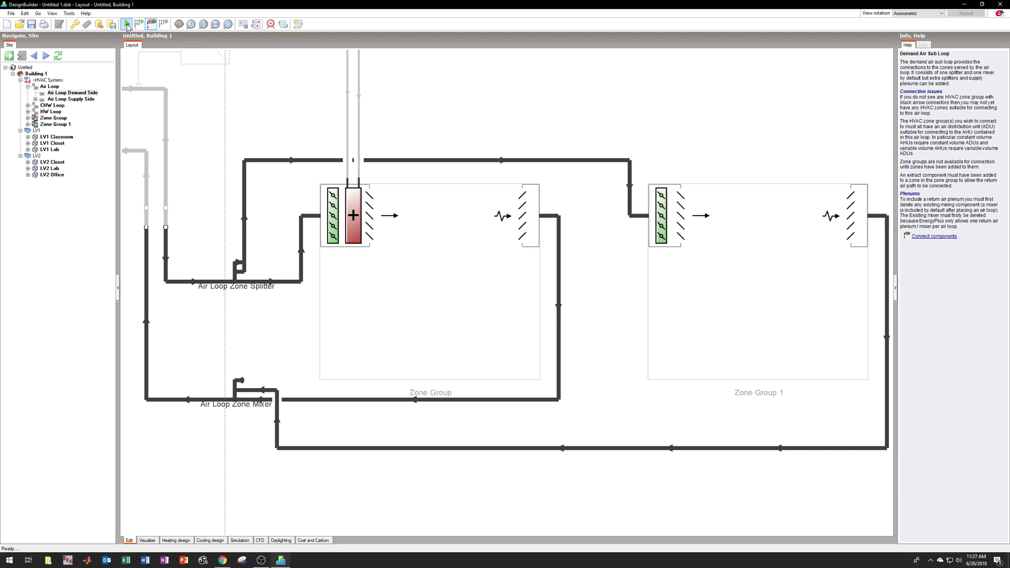